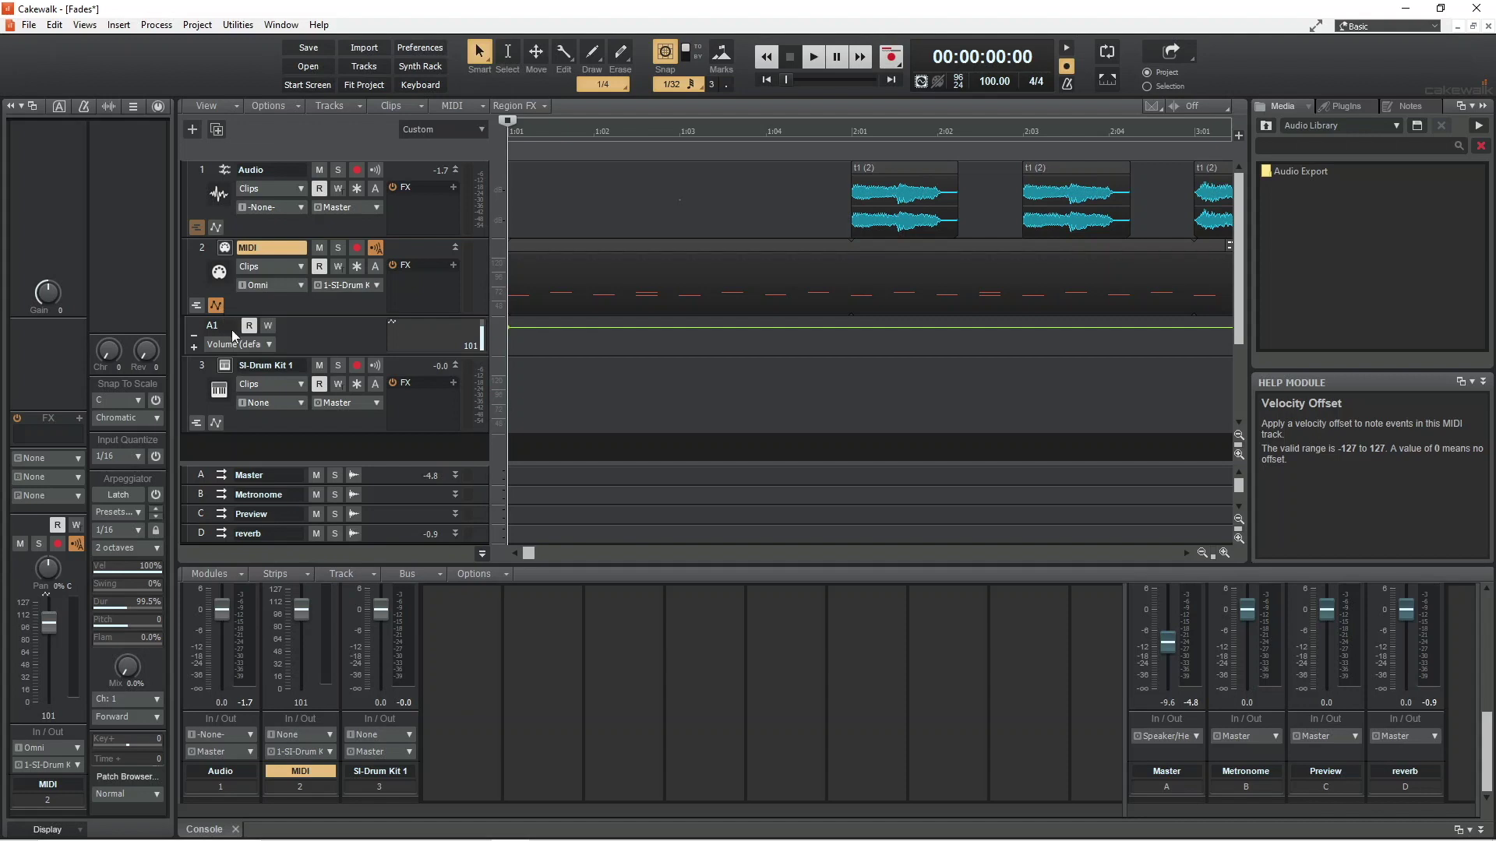
Step: Show Volume (Ch. 1) in the MIDI track's automation lane and add an envelope node near 1:04
{"action": "left_click", "coordinate": [268, 345]}
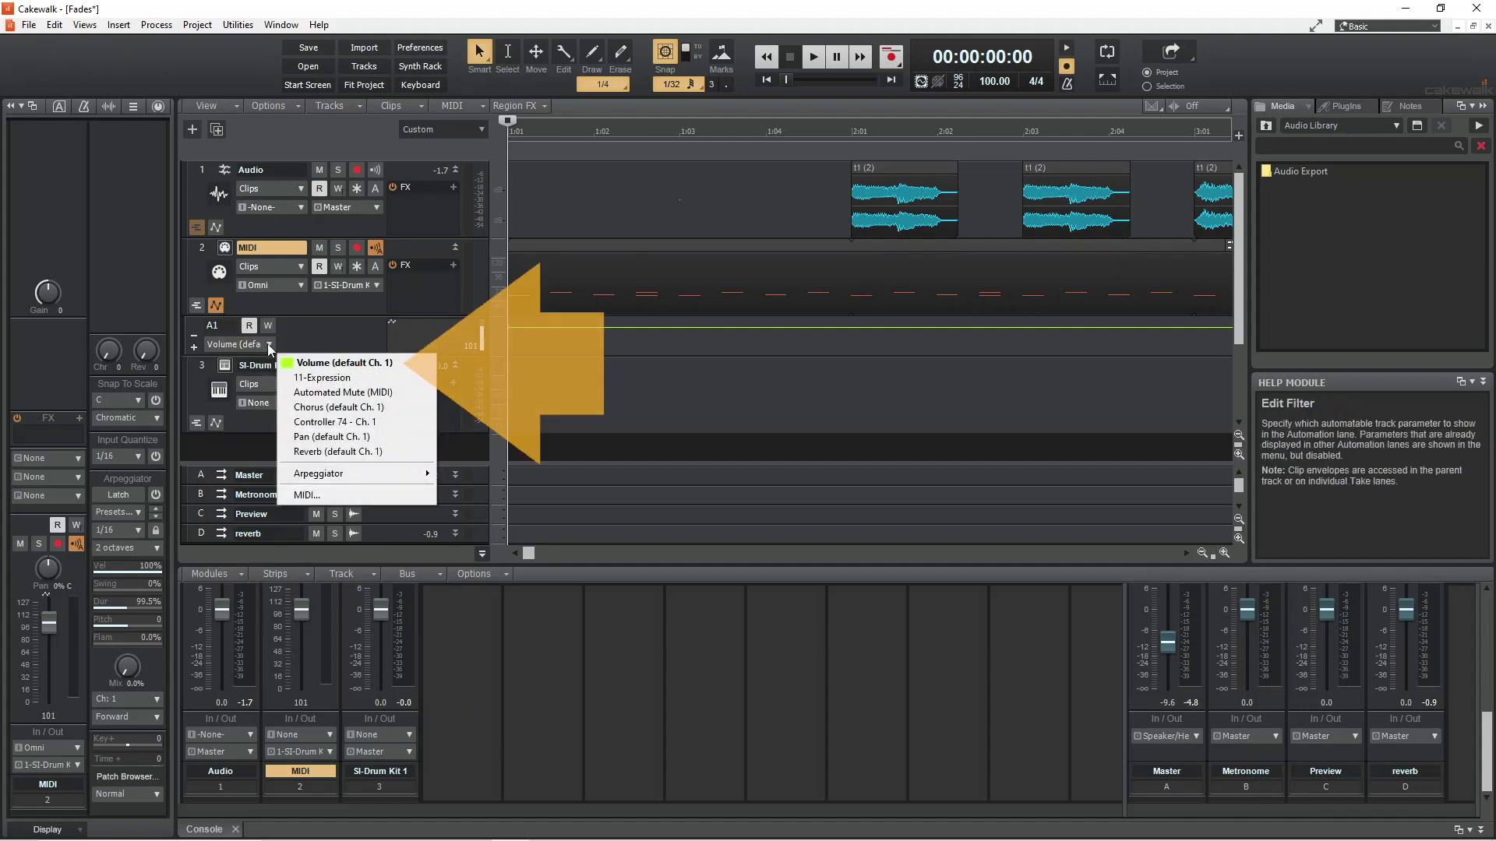
{"action": "left_click", "coordinate": [299, 362]}
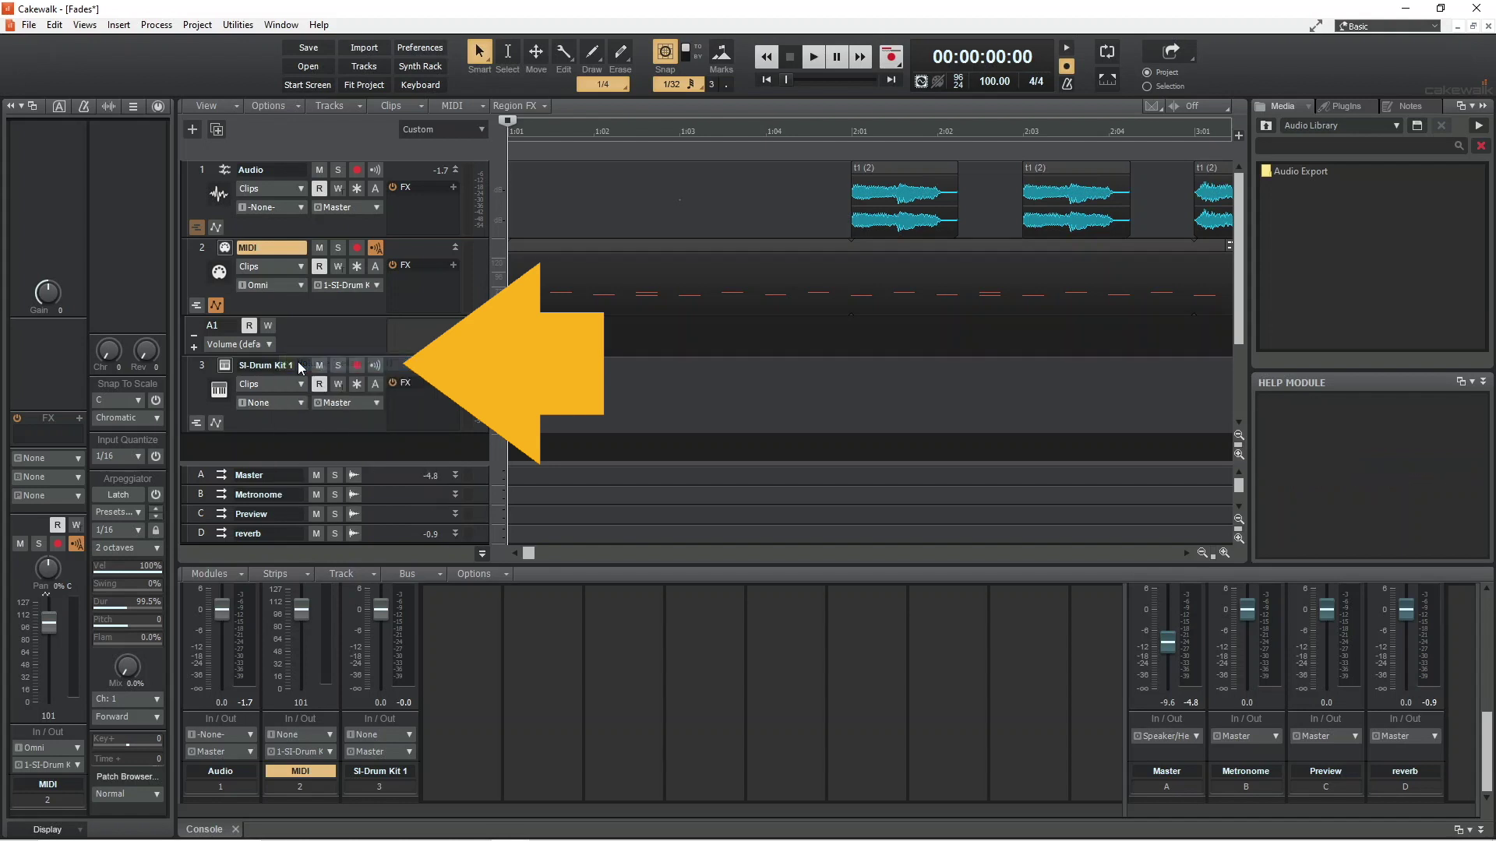
{"action": "left_click", "coordinate": [216, 304]}
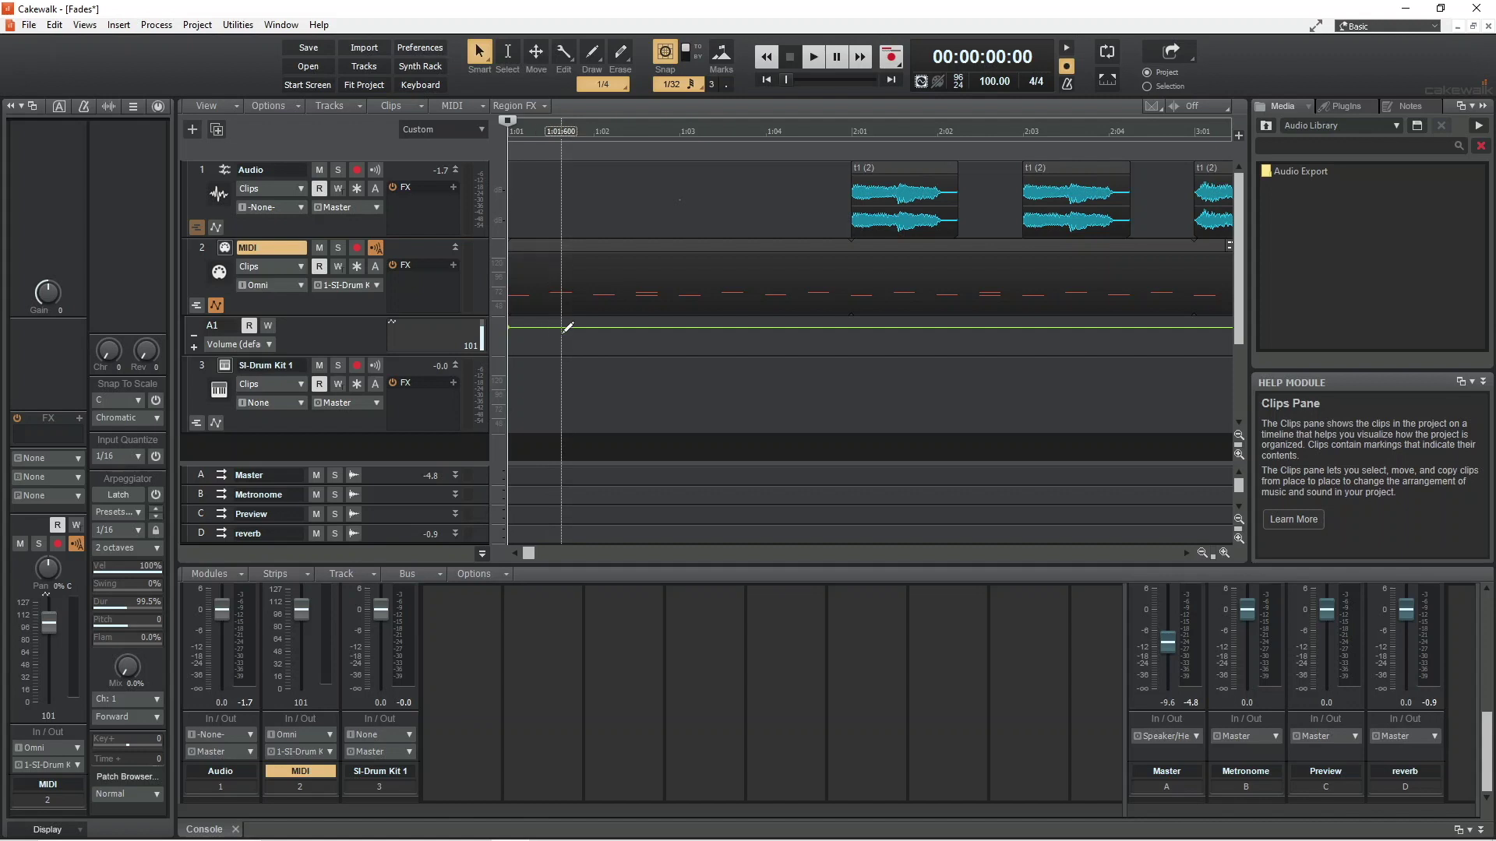
{"action": "left_click", "coordinate": [830, 321]}
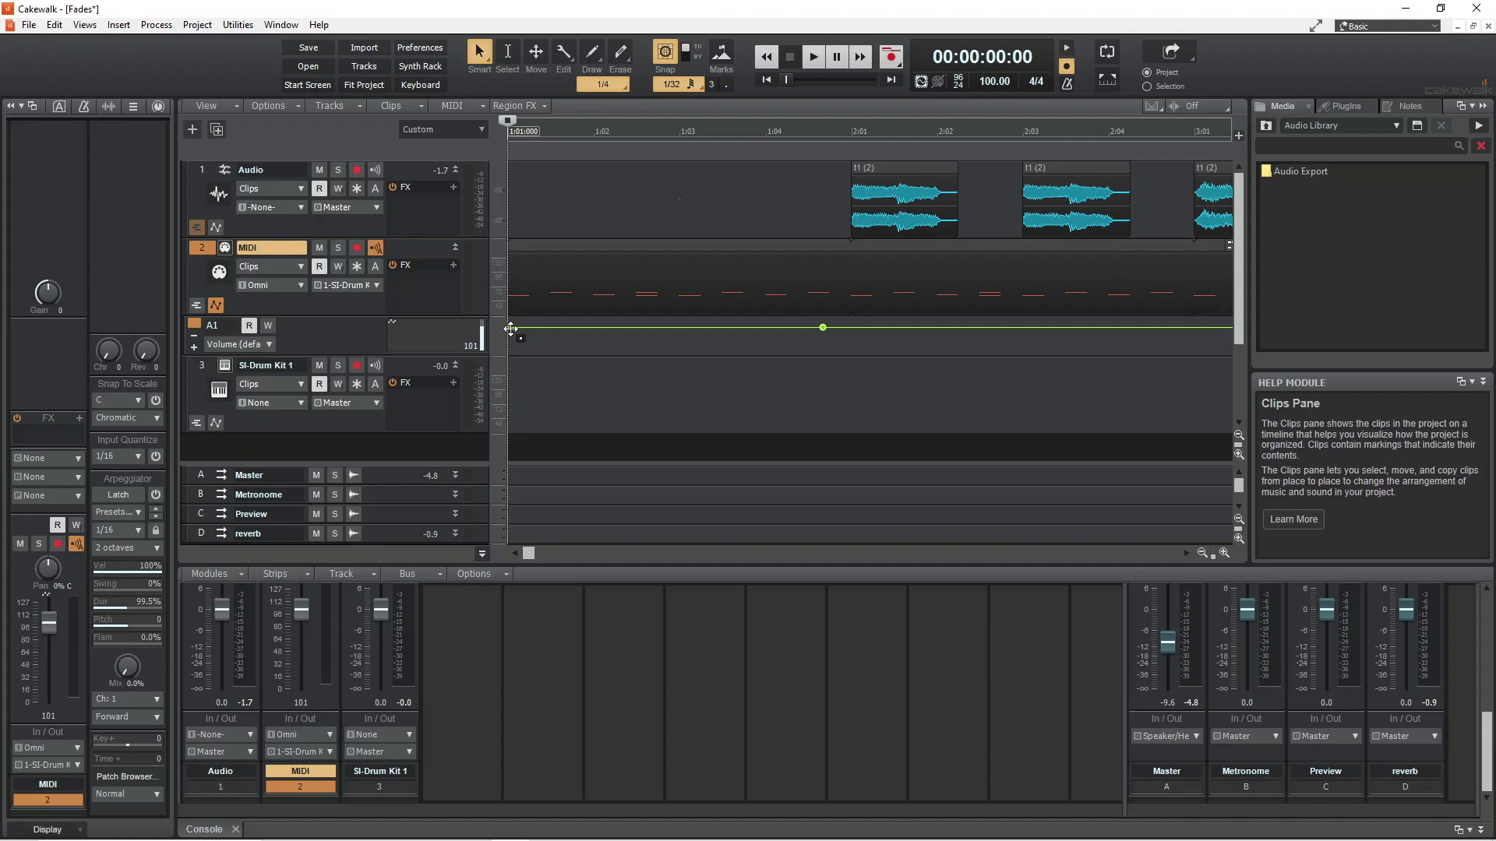
Step: Lower the MIDI volume envelope's start node to 0 and play back the resulting fade-in
{"action": "left_click_drag", "start_coordinate": [511, 328], "coordinate": [511, 360]}
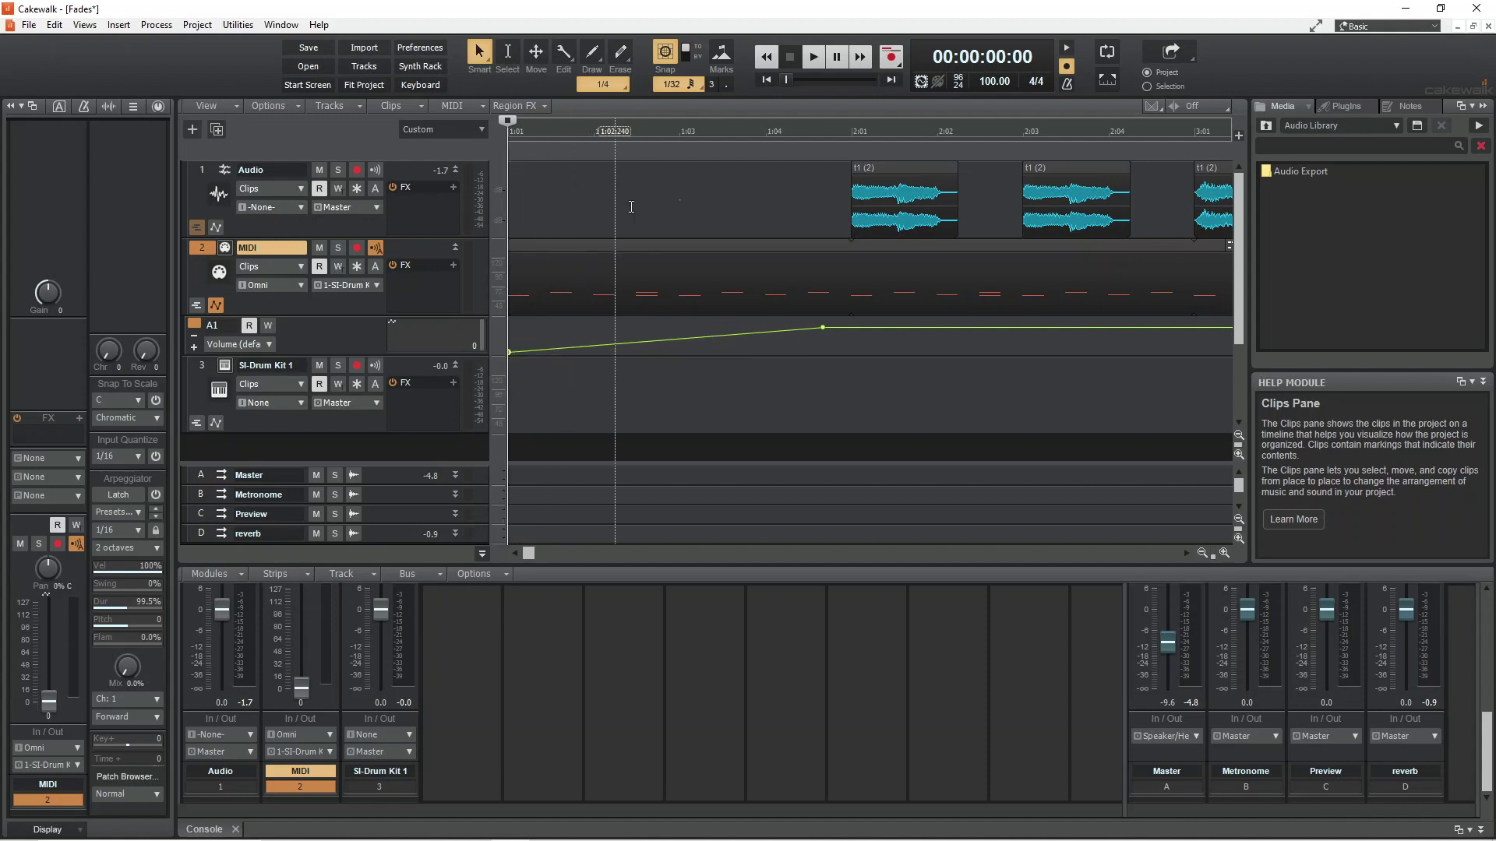
{"action": "left_click", "coordinate": [816, 57]}
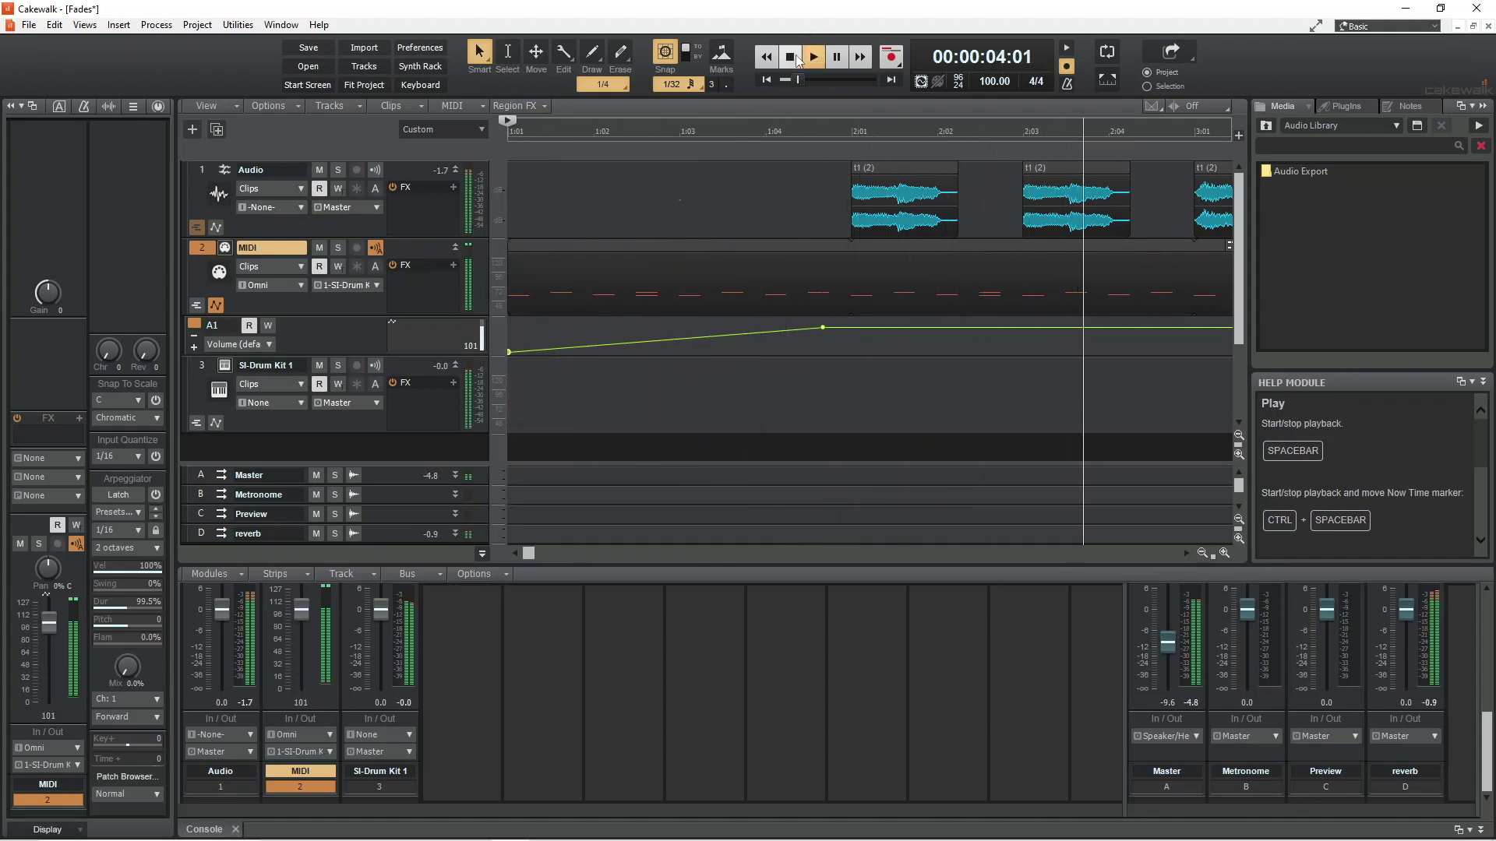
{"action": "left_click", "coordinate": [792, 58]}
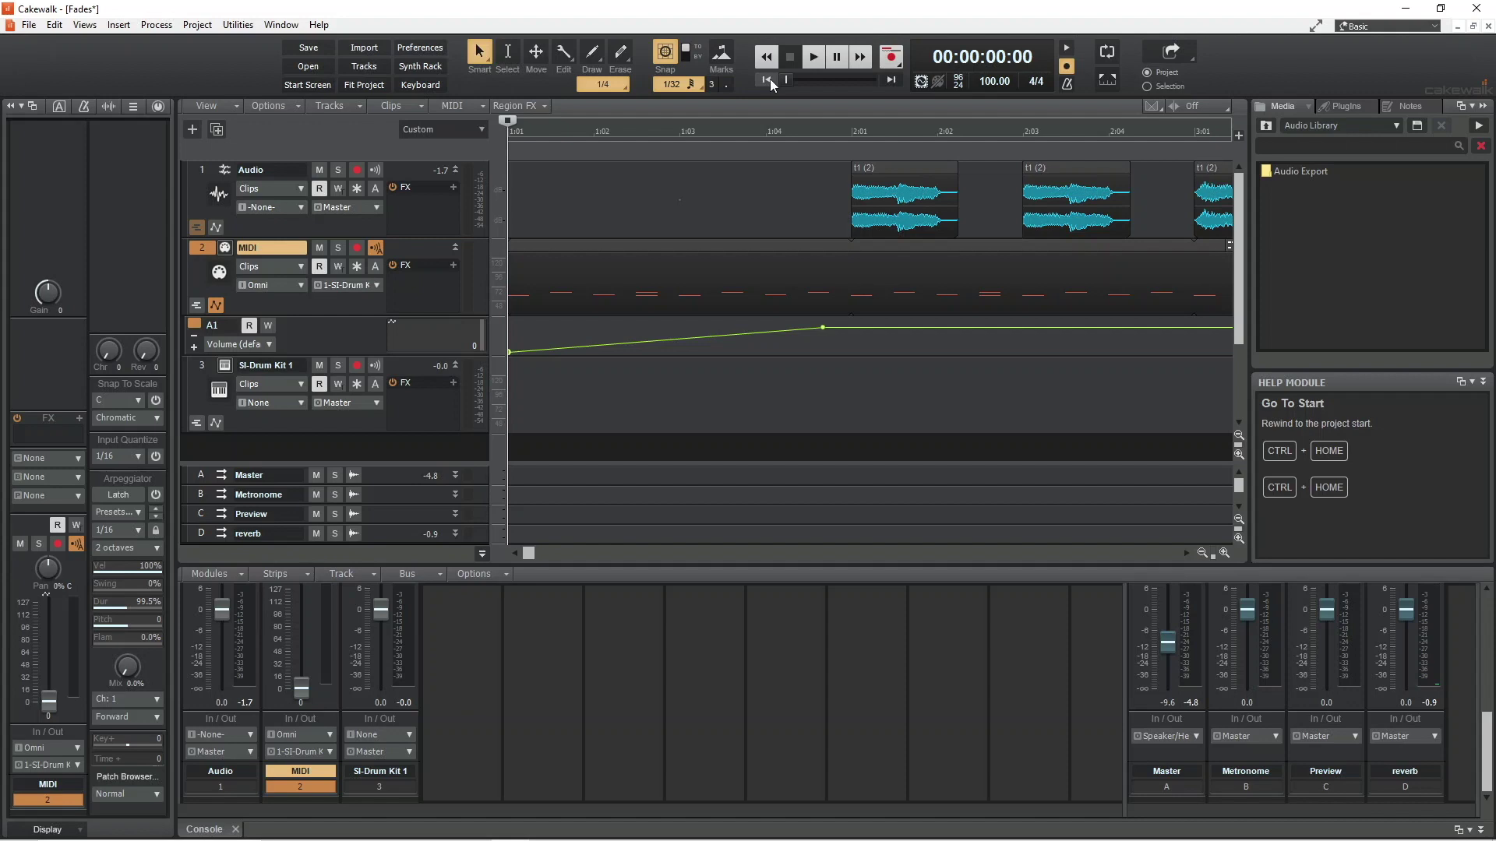
Step: Add a node at 7:01 on the MIDI volume envelope and drop the end node to 0
{"action": "left_click", "coordinate": [1185, 553]}
{"action": "left_click_drag", "start_coordinate": [1185, 553], "coordinate": [1185, 553]}
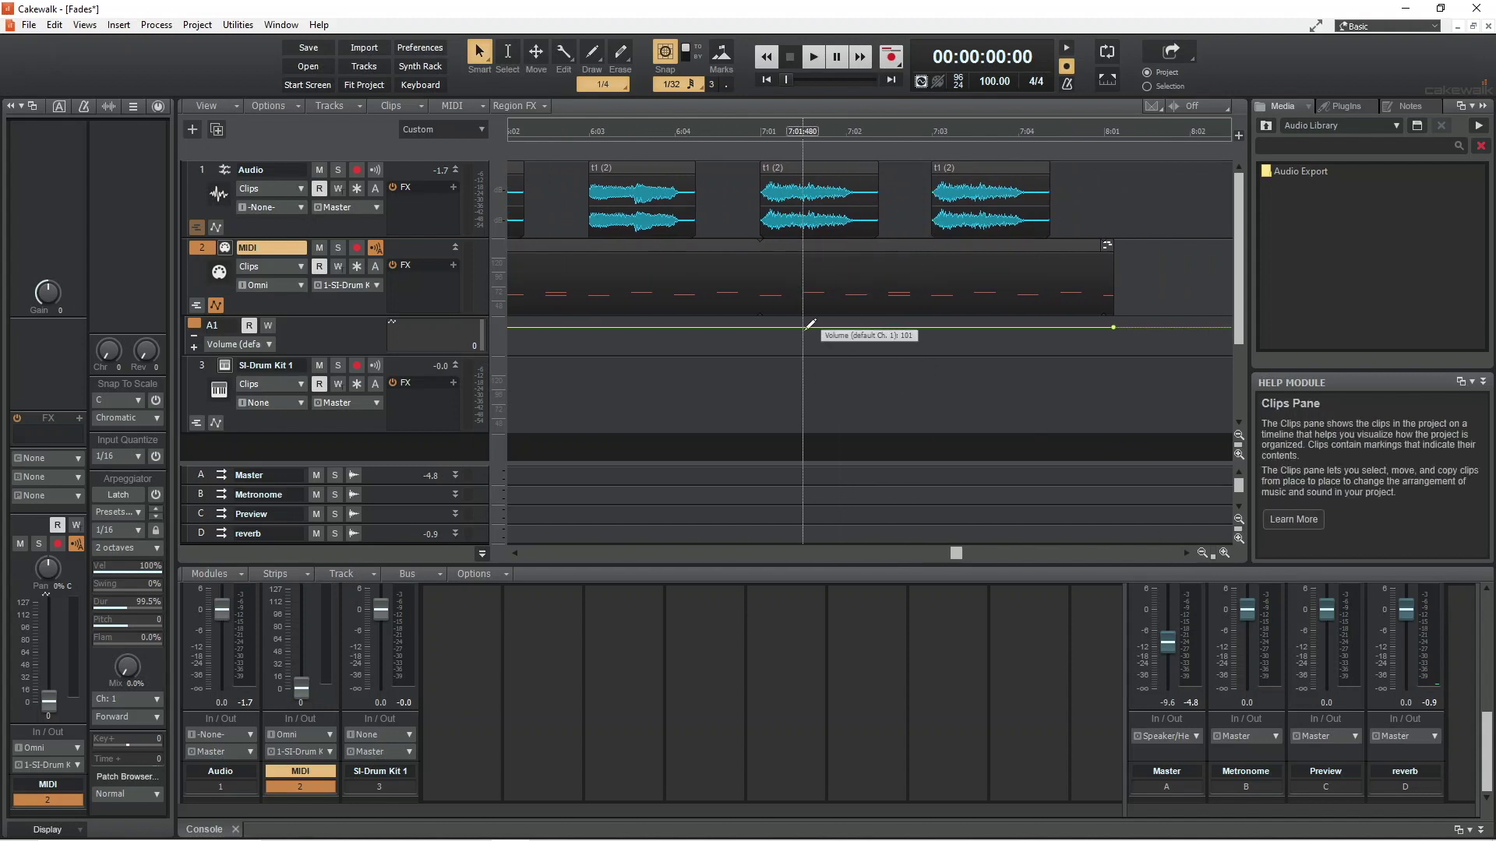
{"action": "left_click", "coordinate": [759, 327]}
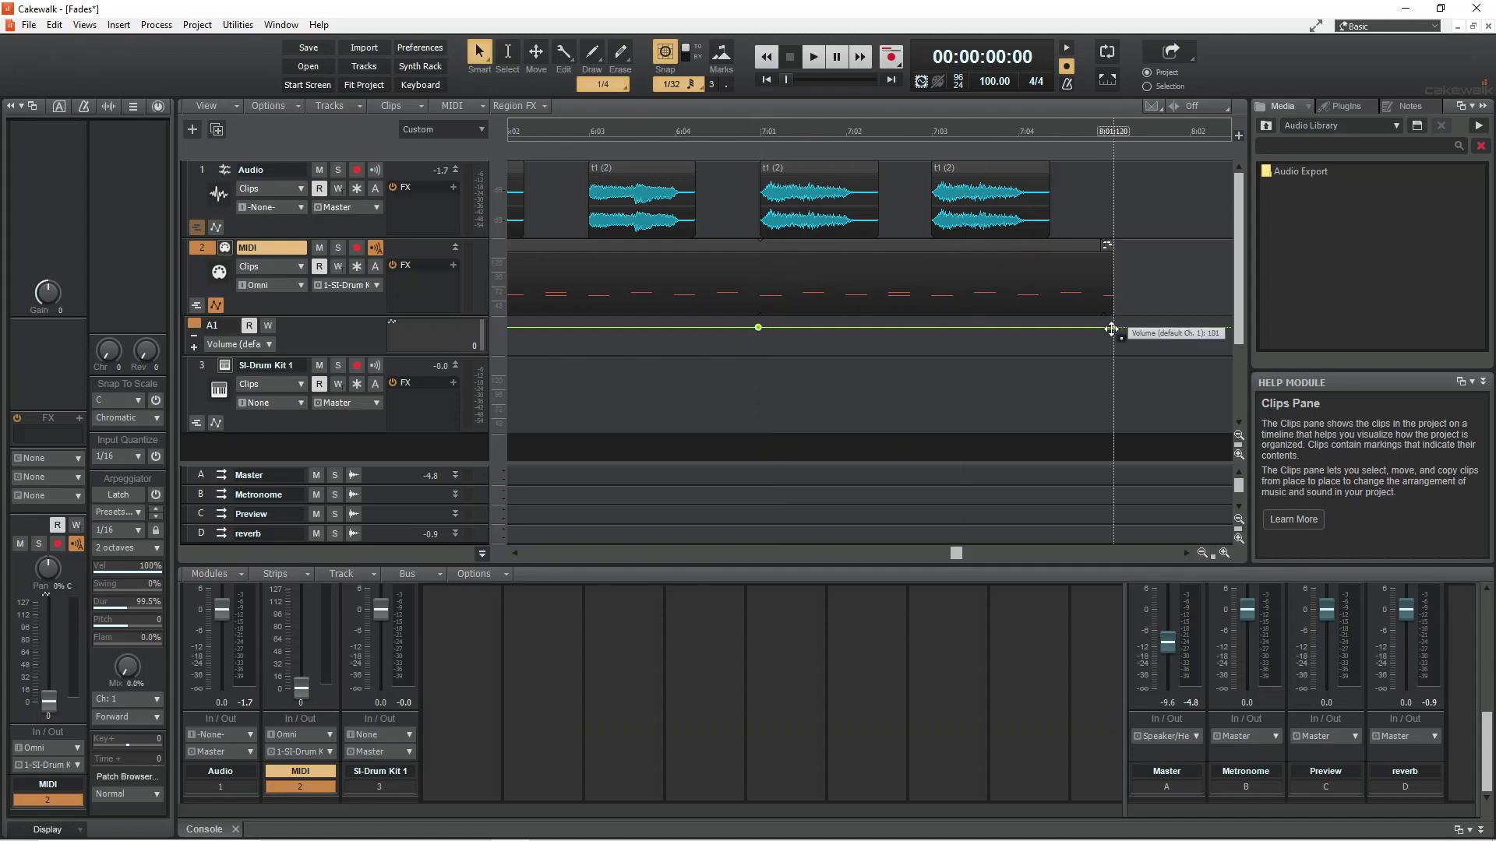
{"action": "left_click_drag", "start_coordinate": [1113, 327], "coordinate": [1113, 352]}
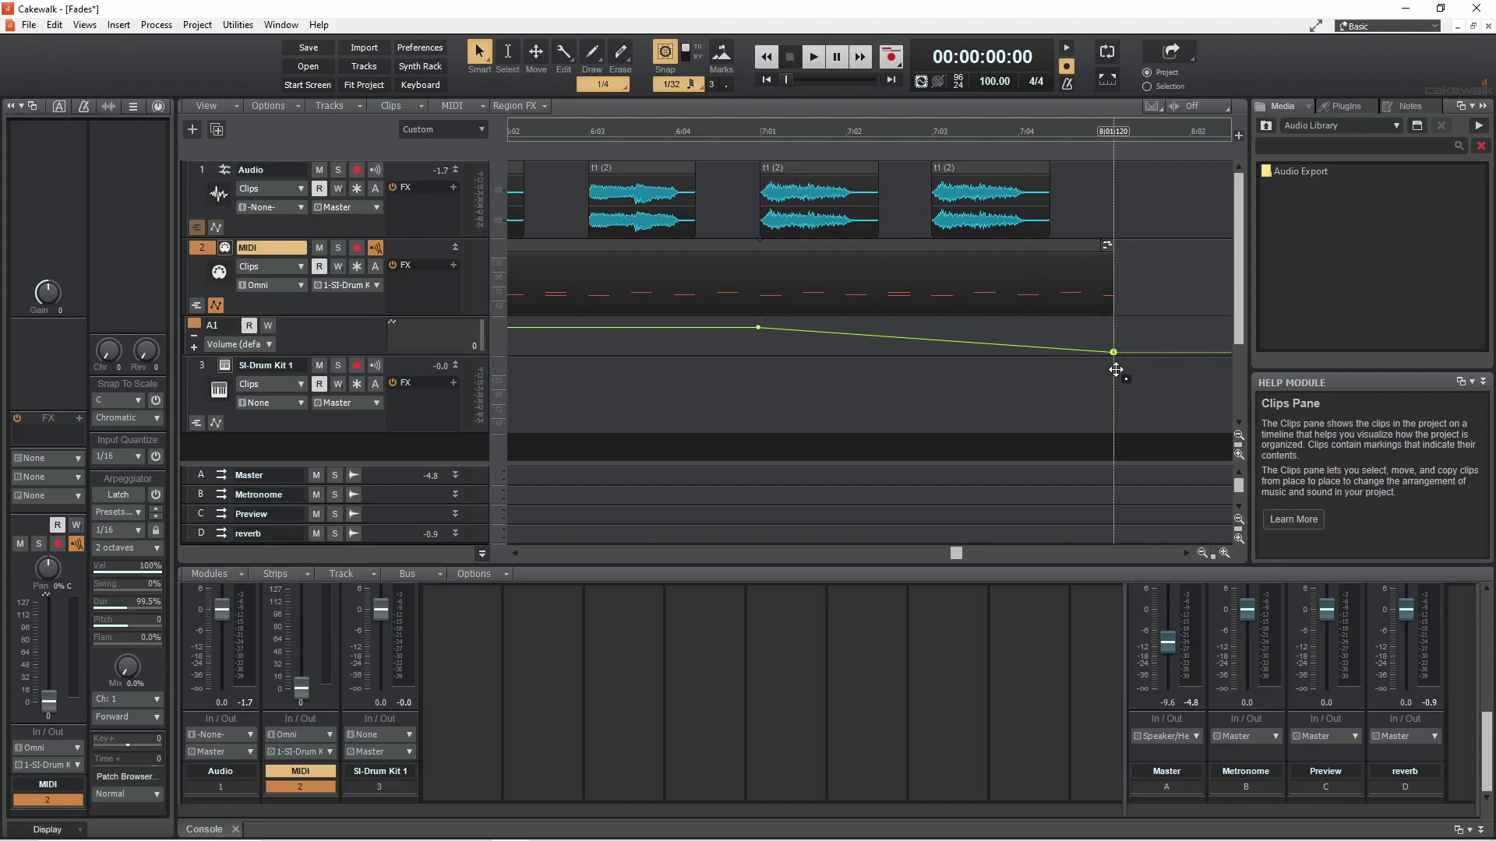
Step: Delete the 7:01 envelope node and return to the project start with Ctrl+Home
{"action": "right_click", "coordinate": [758, 327]}
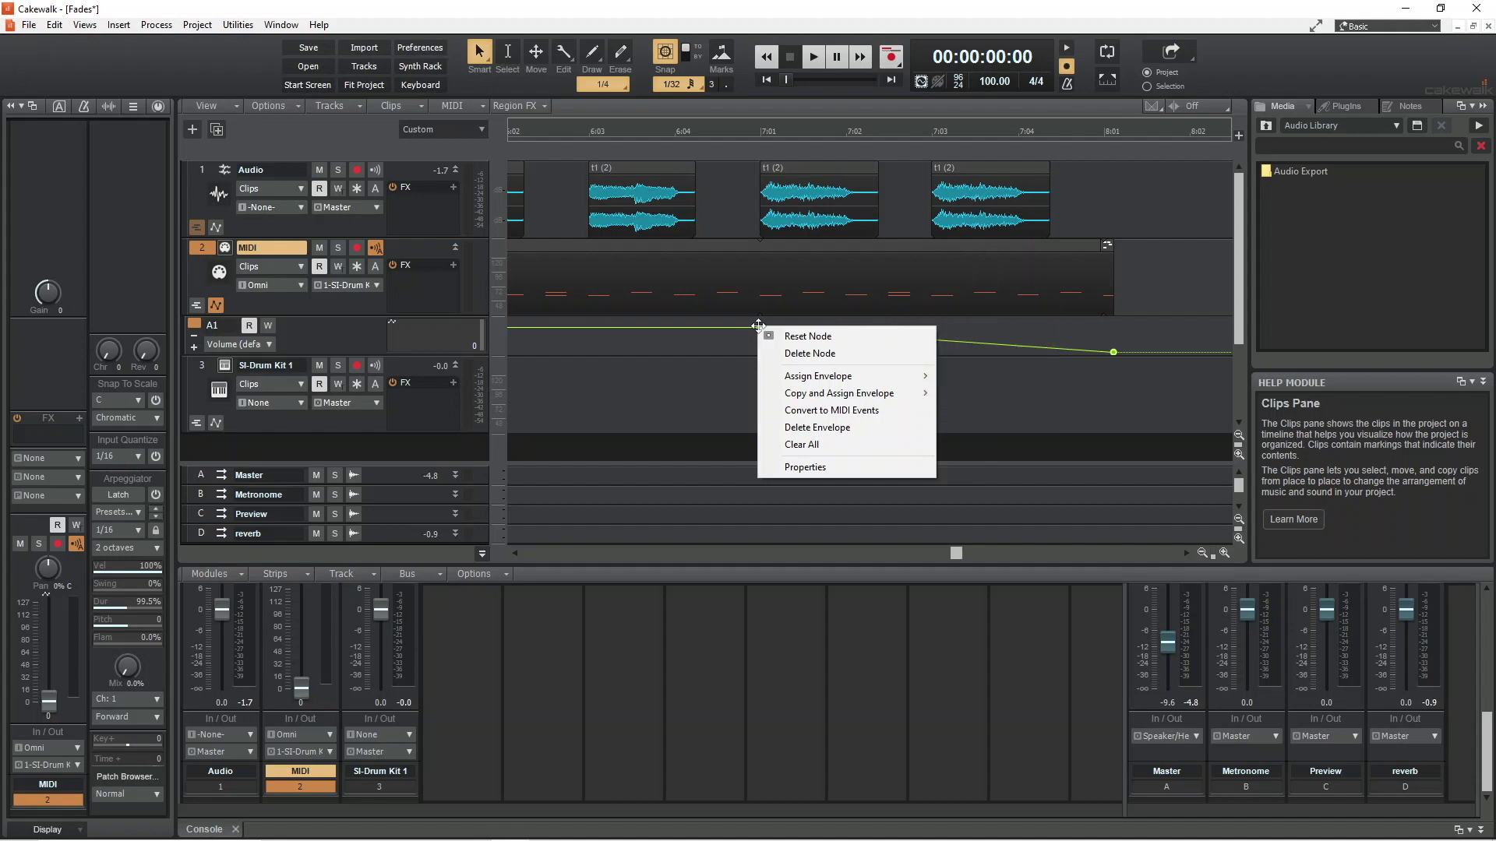
{"action": "left_click", "coordinate": [791, 353]}
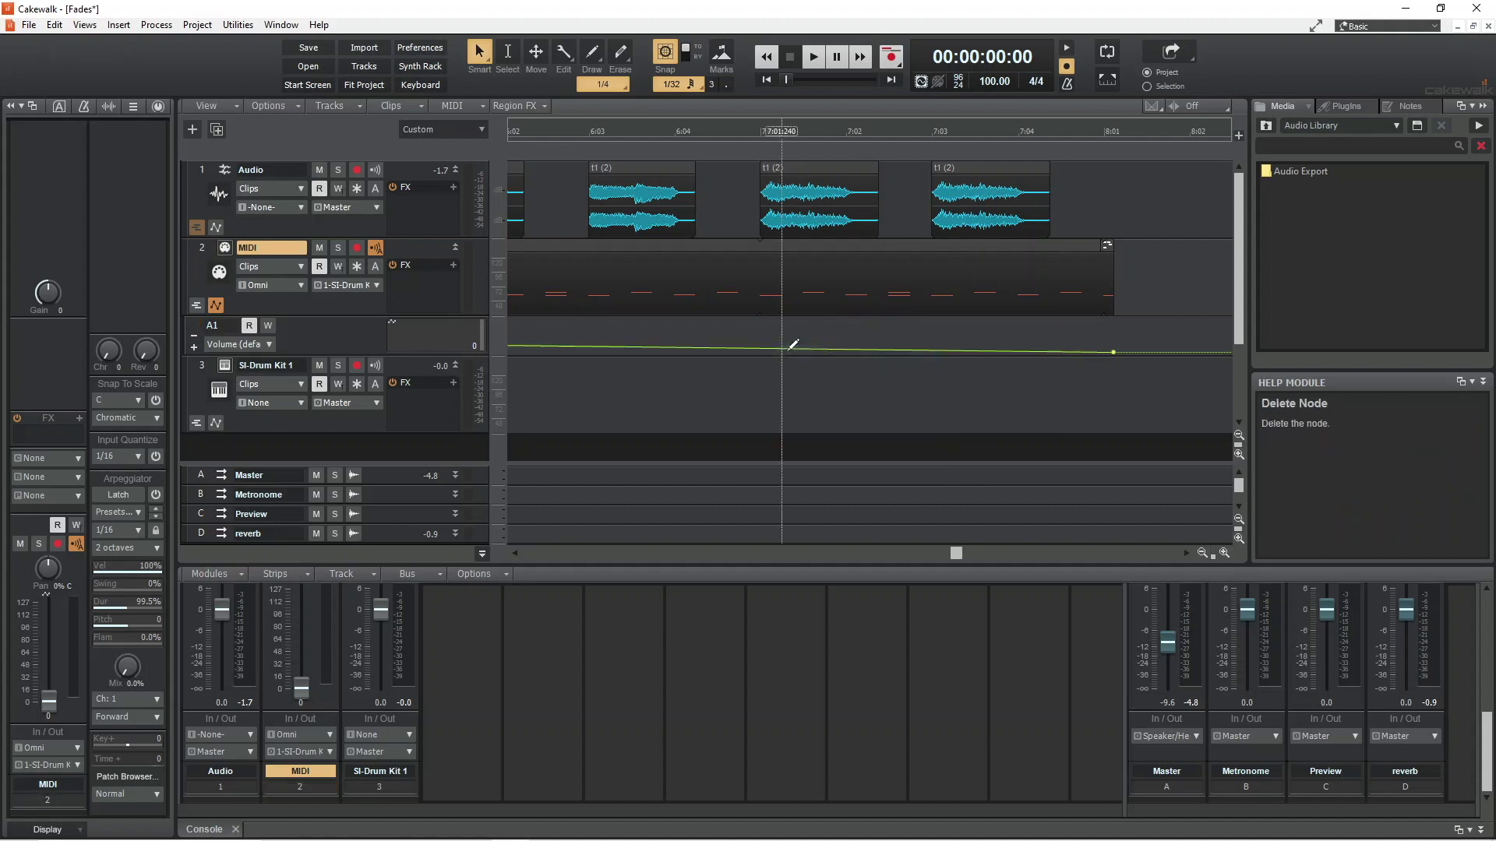
{"action": "key", "text": "ctrl+Home"}
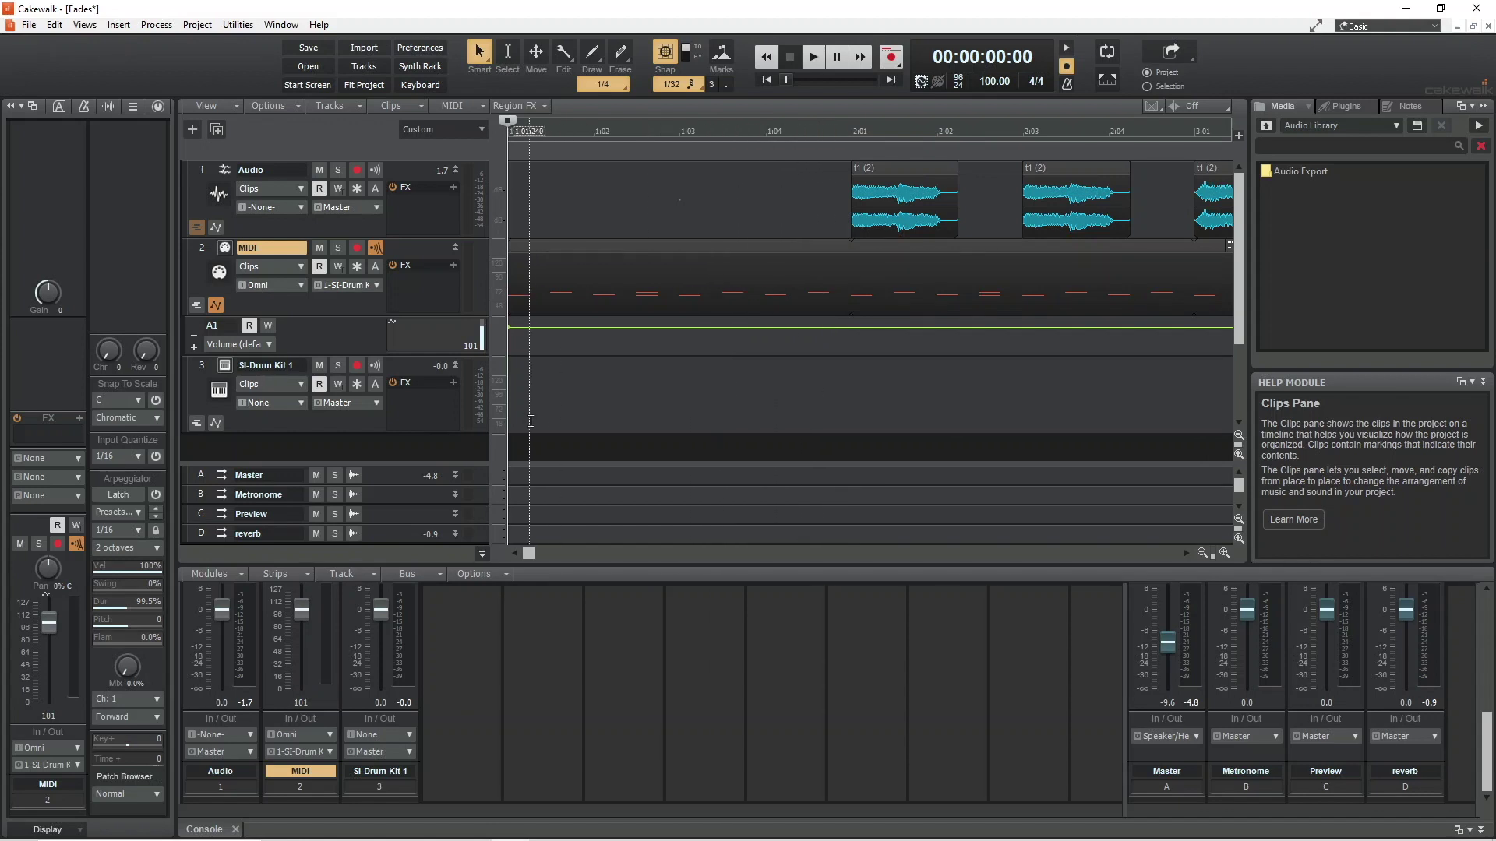
Step: Add a Master bus volume lane and pull its envelope end down to -INF near 8:01
{"action": "left_click", "coordinate": [455, 478]}
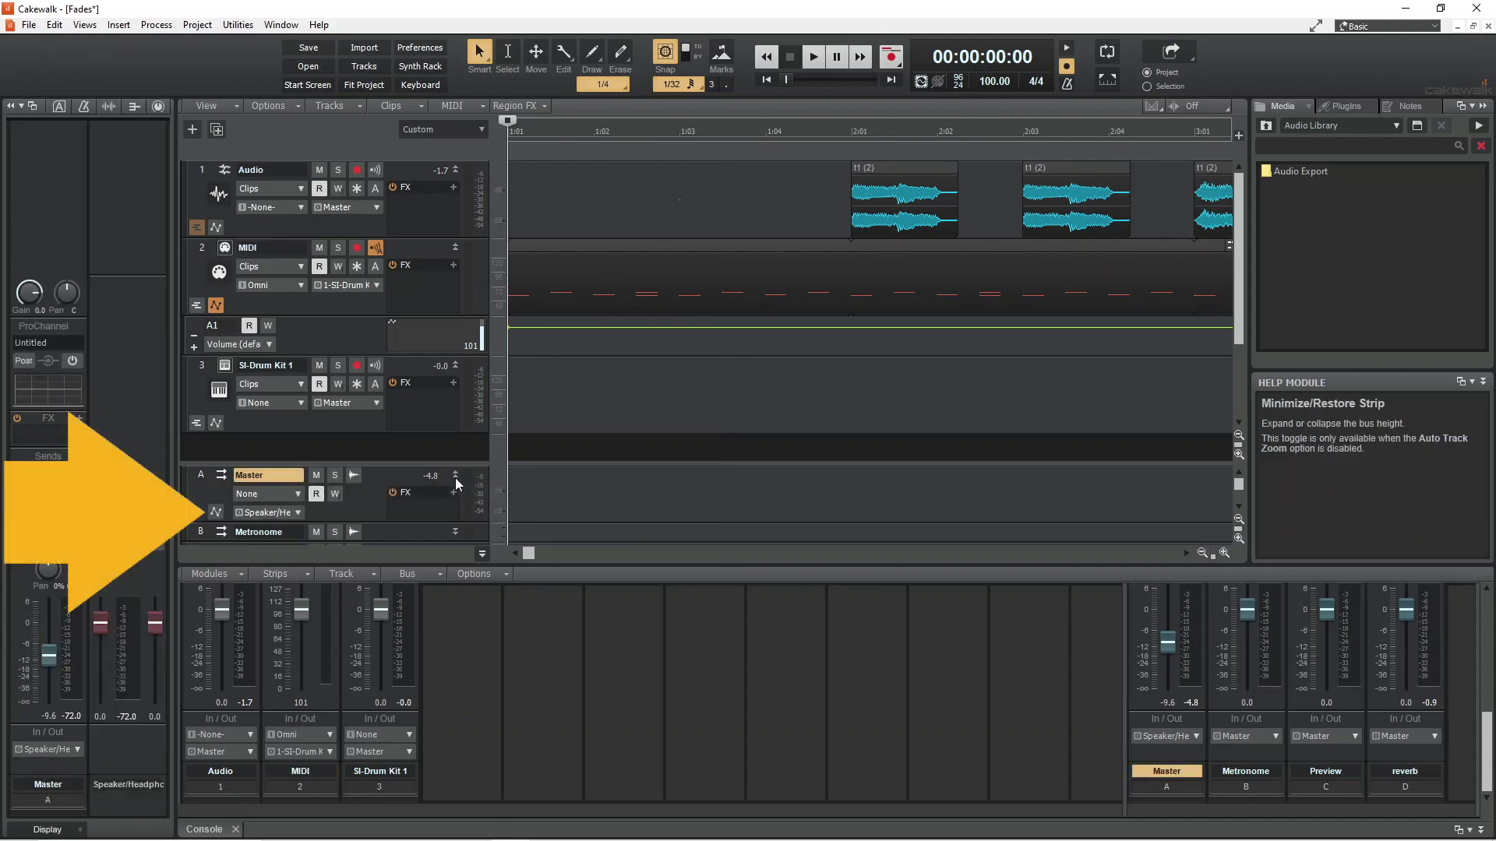
{"action": "left_click", "coordinate": [216, 517]}
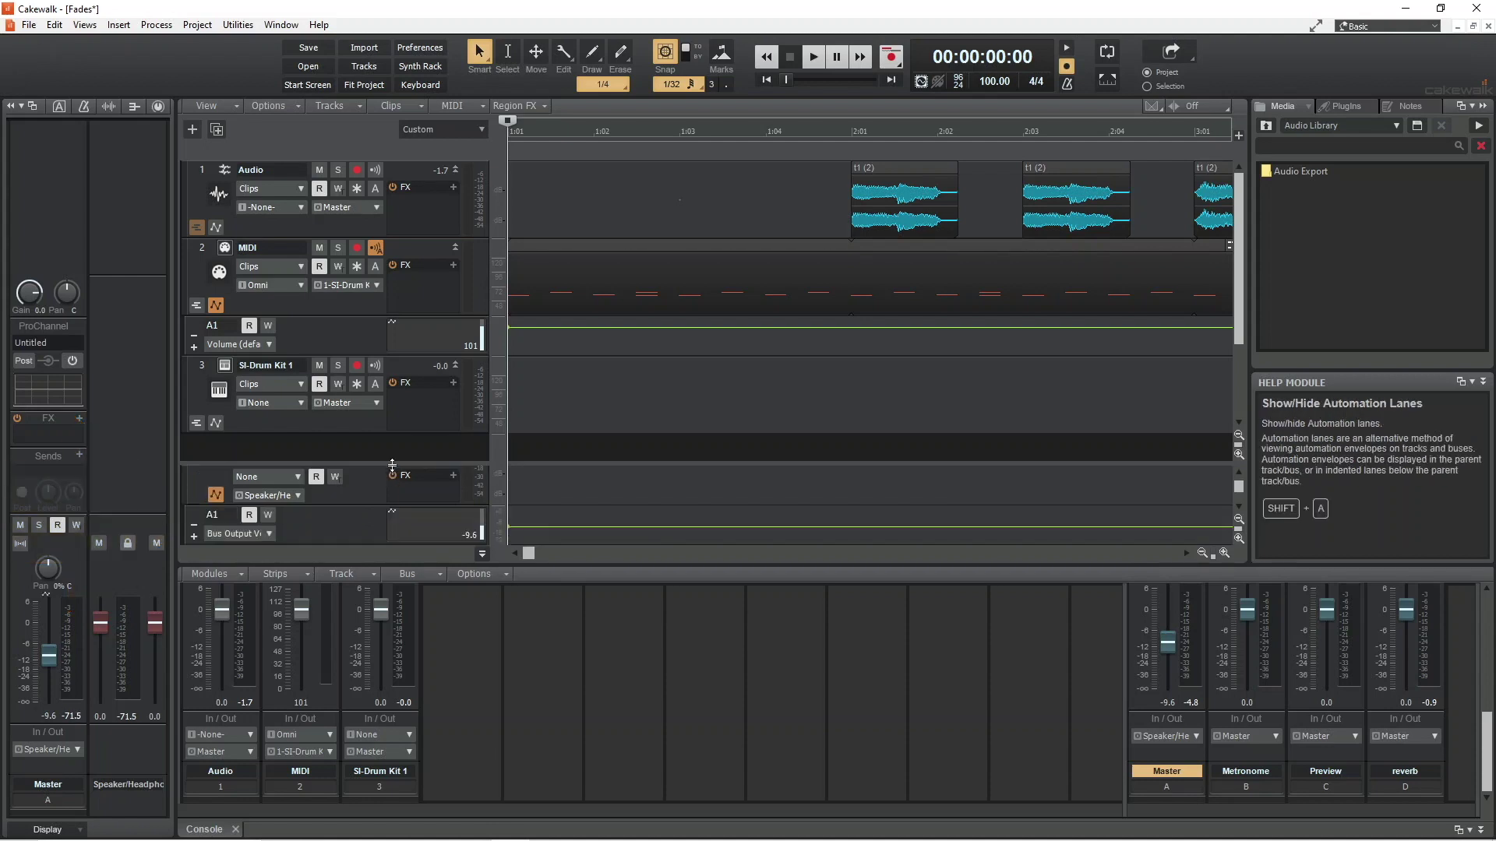
{"action": "left_click_drag", "start_coordinate": [392, 465], "coordinate": [392, 442]}
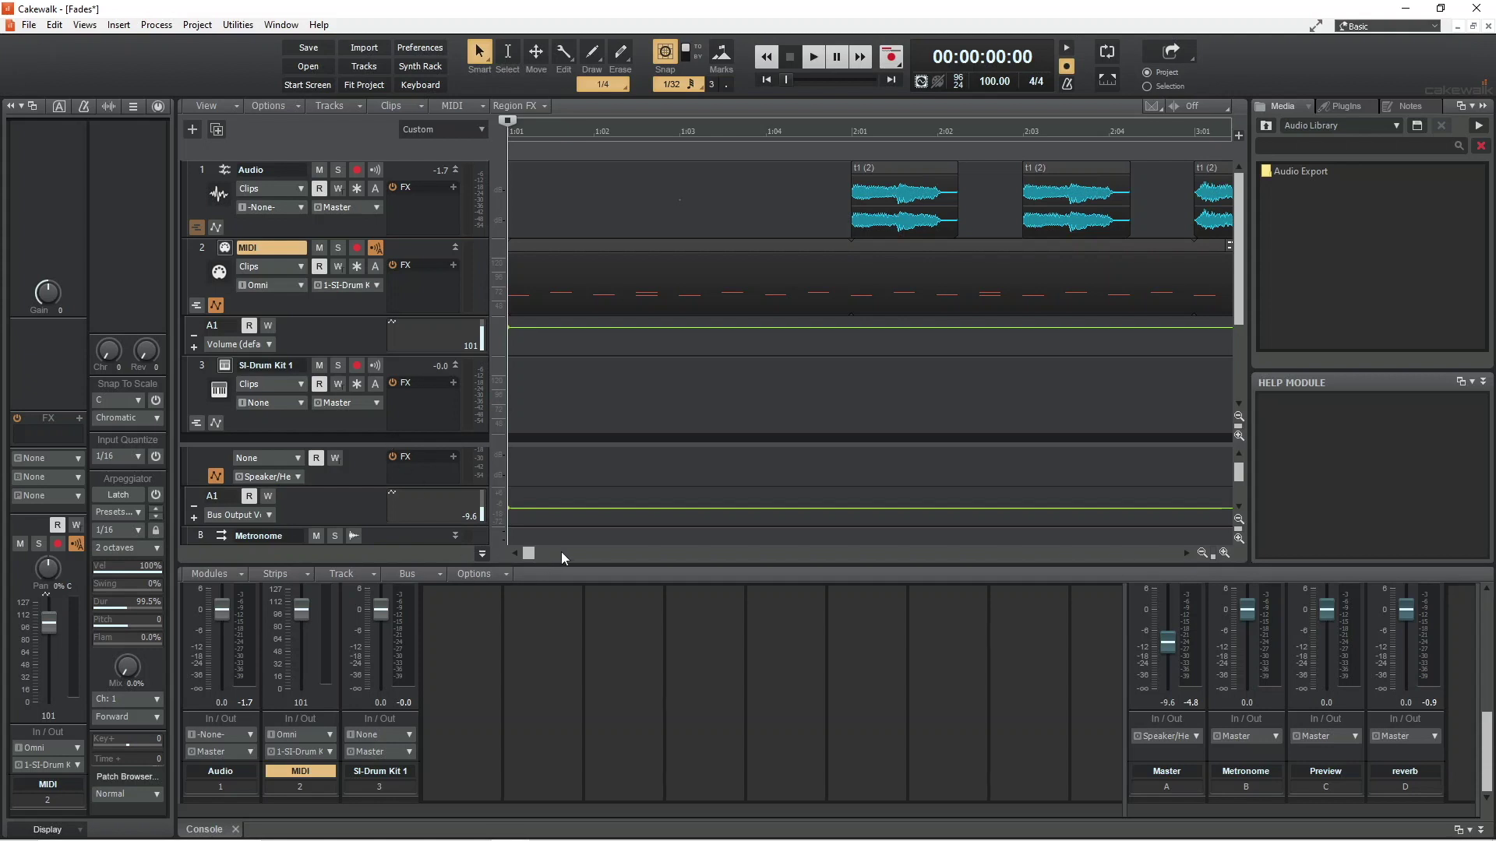
{"action": "left_click_drag", "start_coordinate": [532, 555], "coordinate": [1016, 556]}
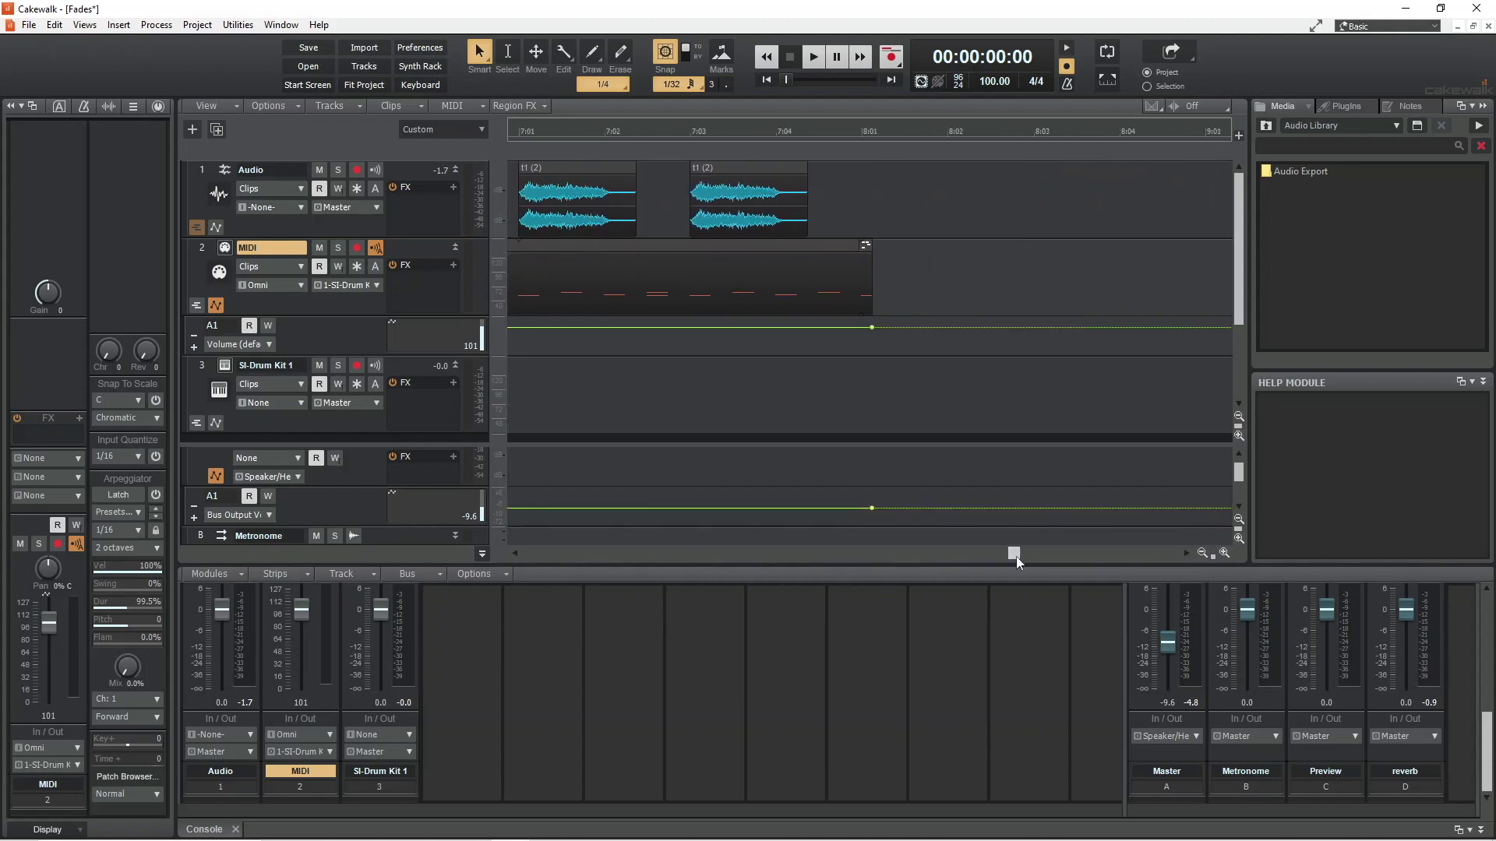
{"action": "left_click", "coordinate": [542, 507]}
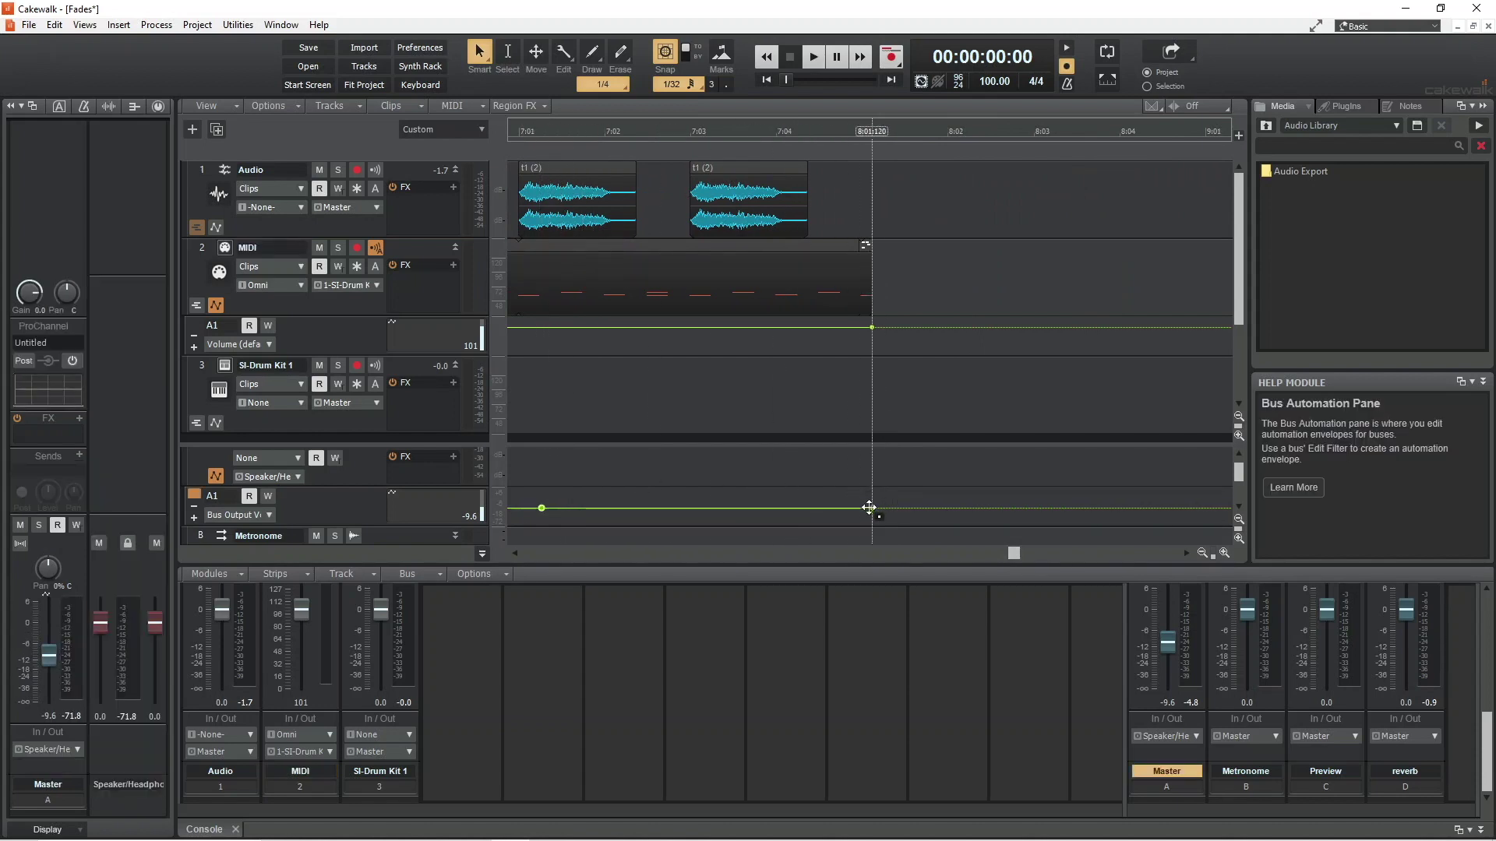
{"action": "left_click_drag", "start_coordinate": [868, 507], "coordinate": [871, 523]}
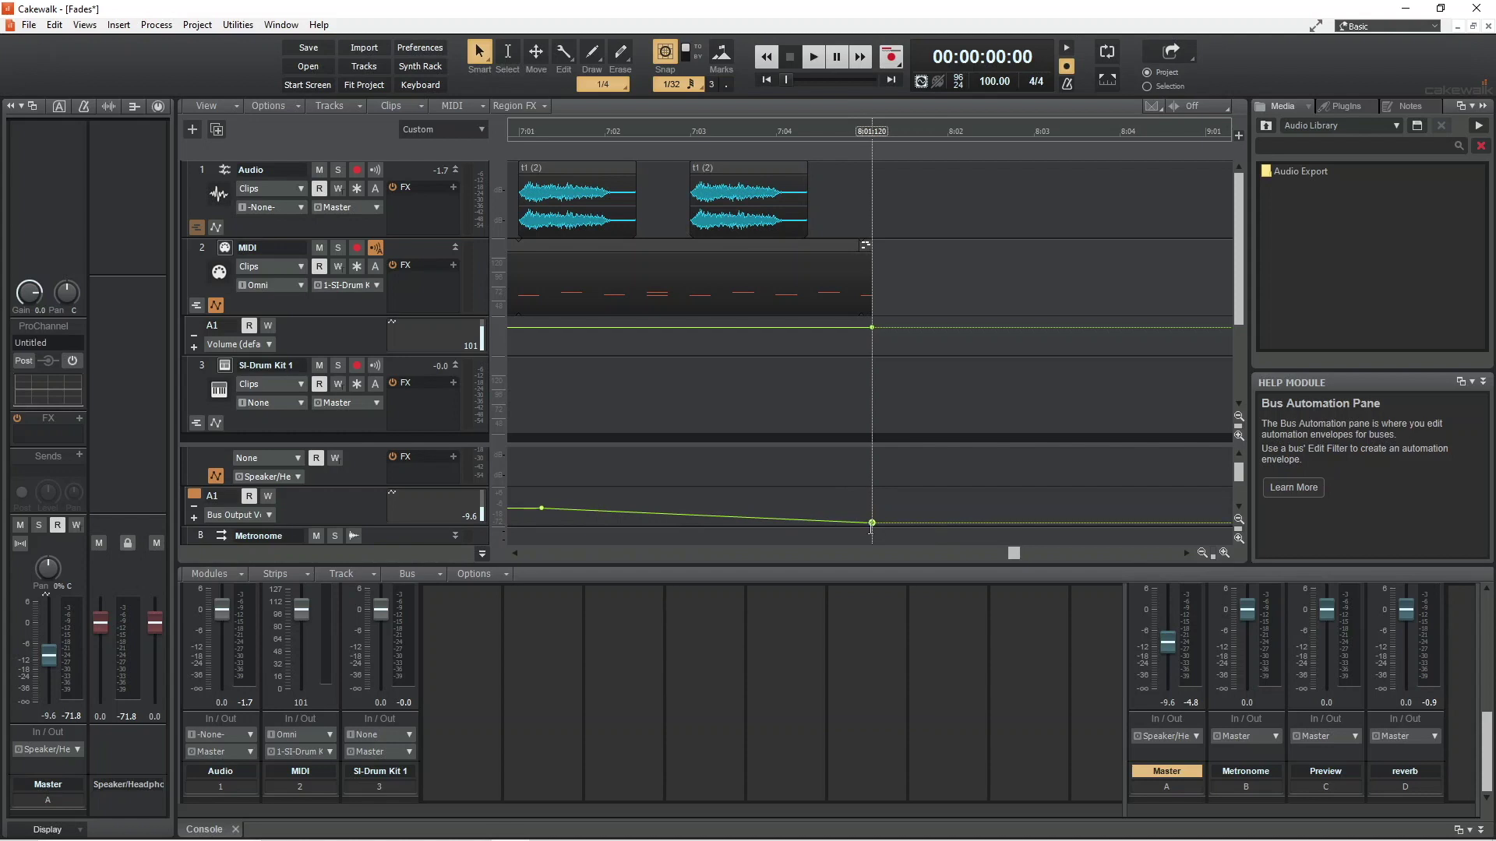
{"action": "left_click_drag", "start_coordinate": [1015, 554], "coordinate": [900, 569]}
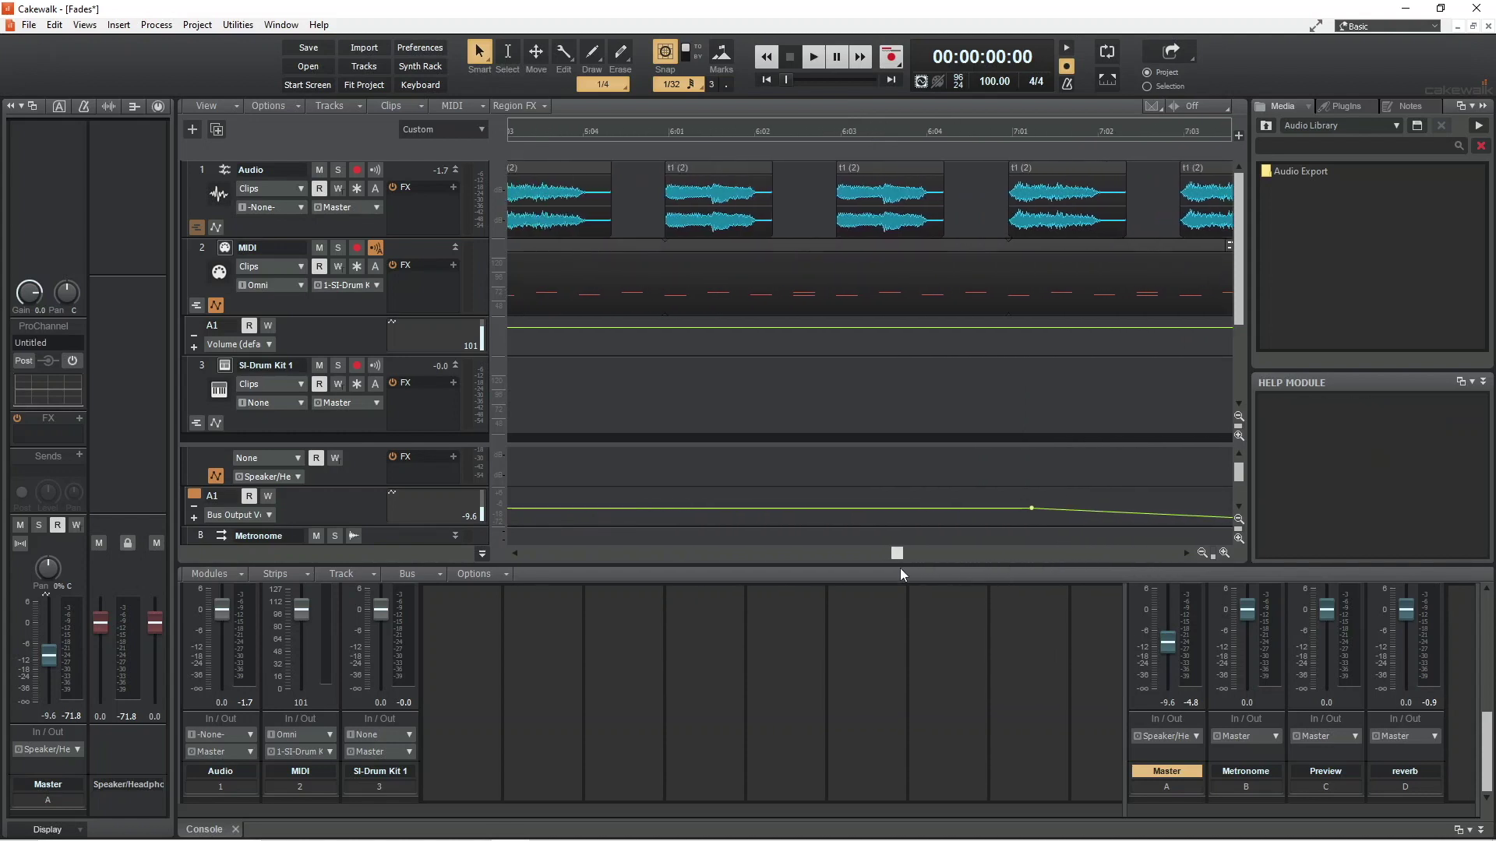
Step: Audition the Master fade-out from 6:02 and expand the reverb bus strip
{"action": "left_click", "coordinate": [764, 129]}
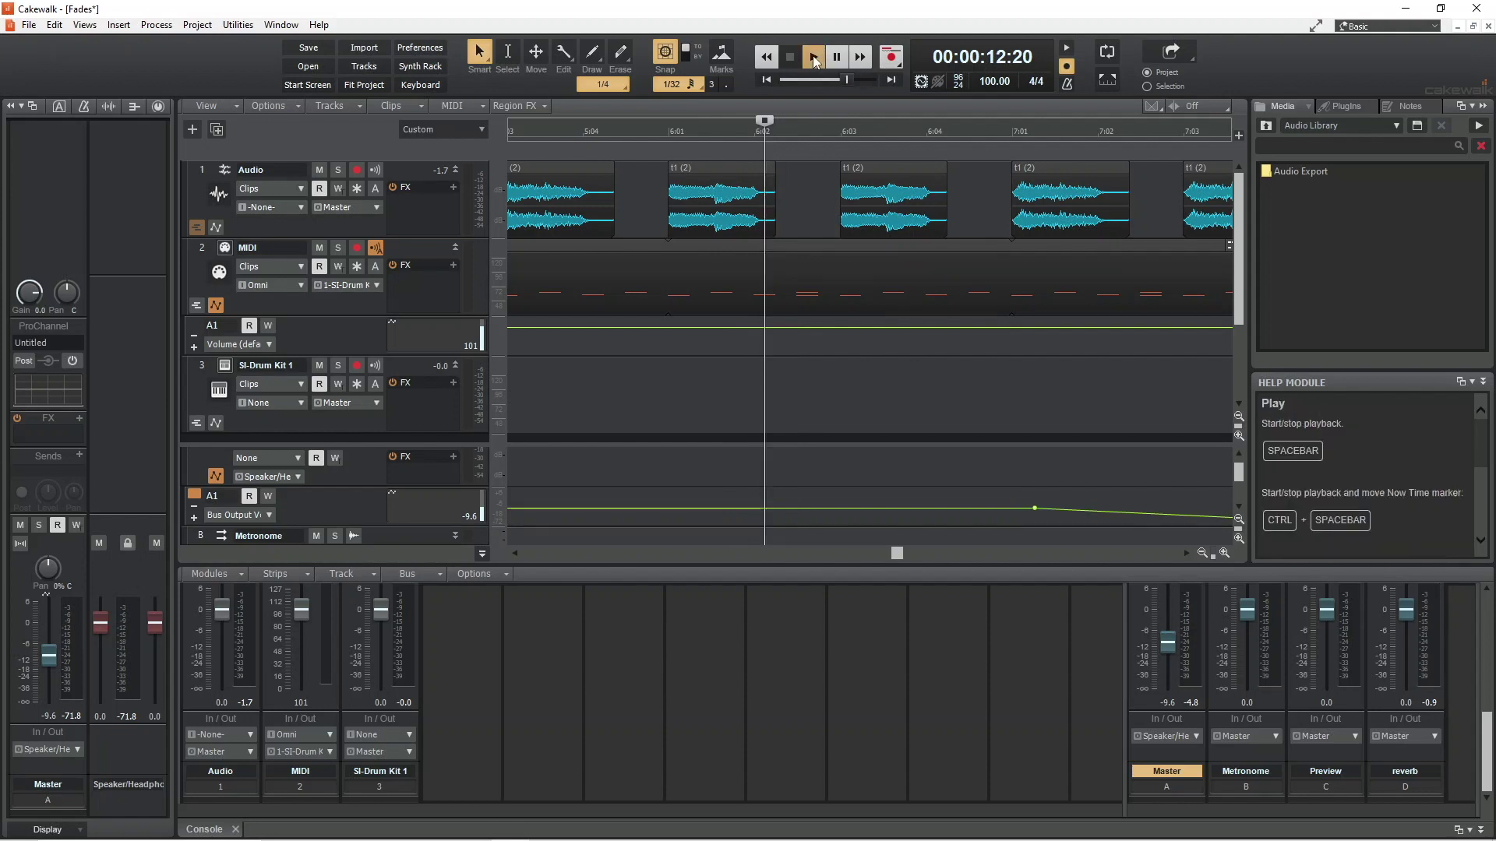
{"action": "left_click", "coordinate": [812, 54]}
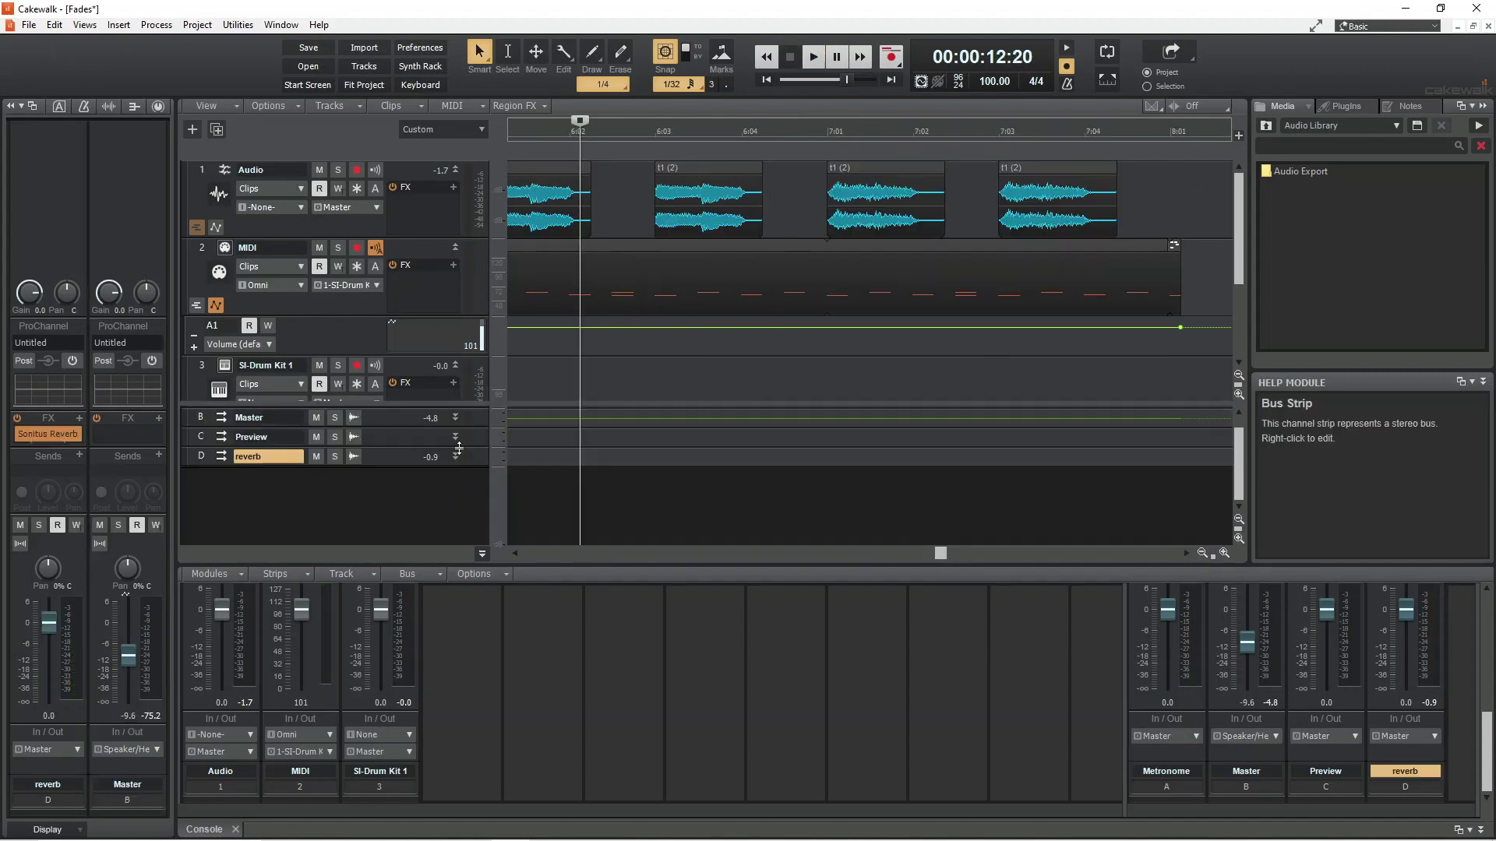
{"action": "left_click", "coordinate": [456, 456]}
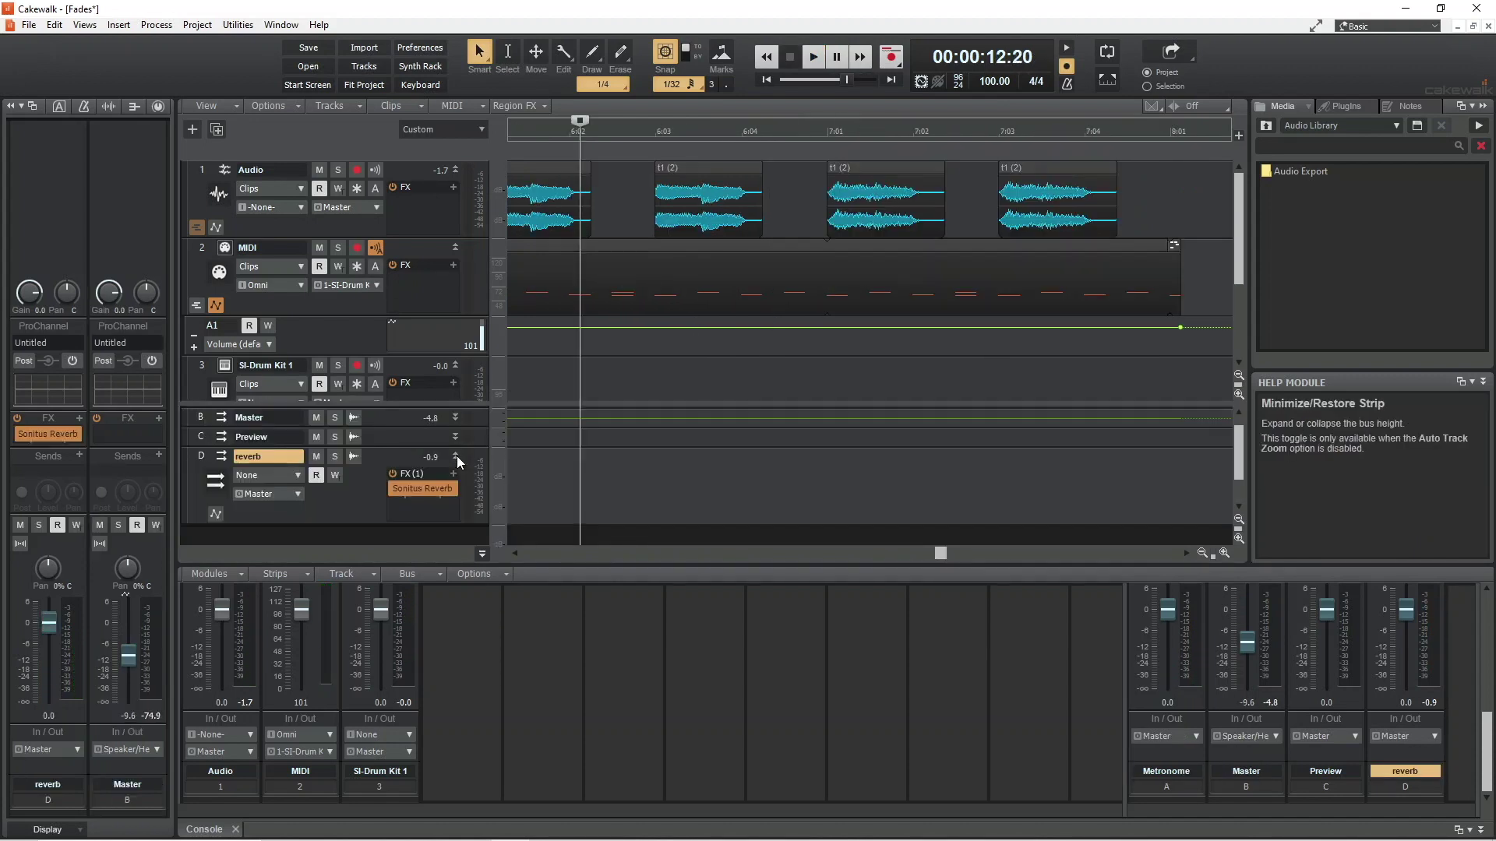
Step: Show the reverb bus output volume lane, audition a trial fade-out, then undo it to leave it flat
{"action": "left_click", "coordinate": [215, 515]}
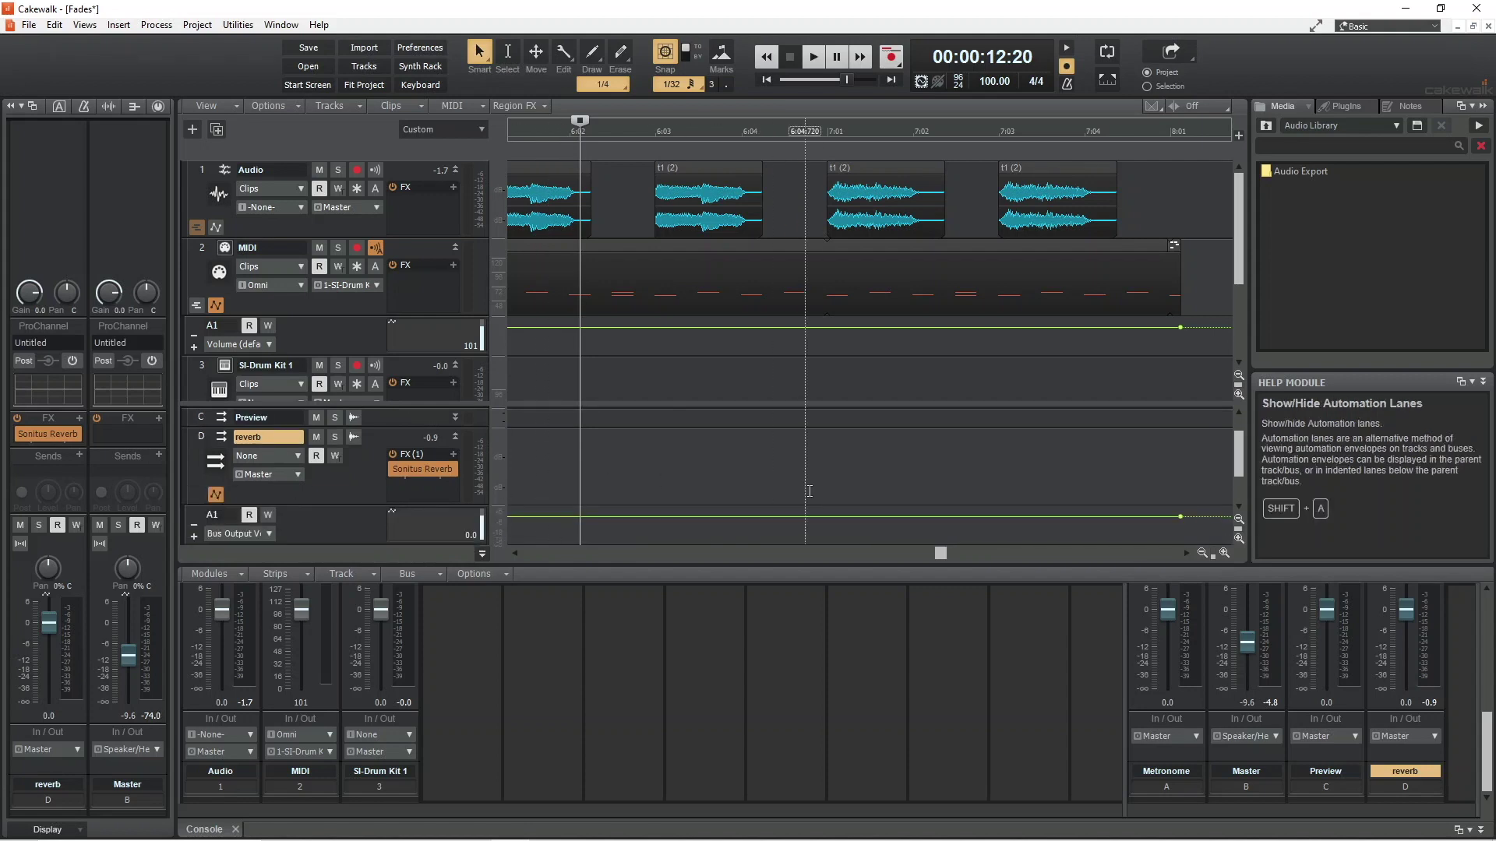
{"action": "left_click", "coordinate": [1002, 516]}
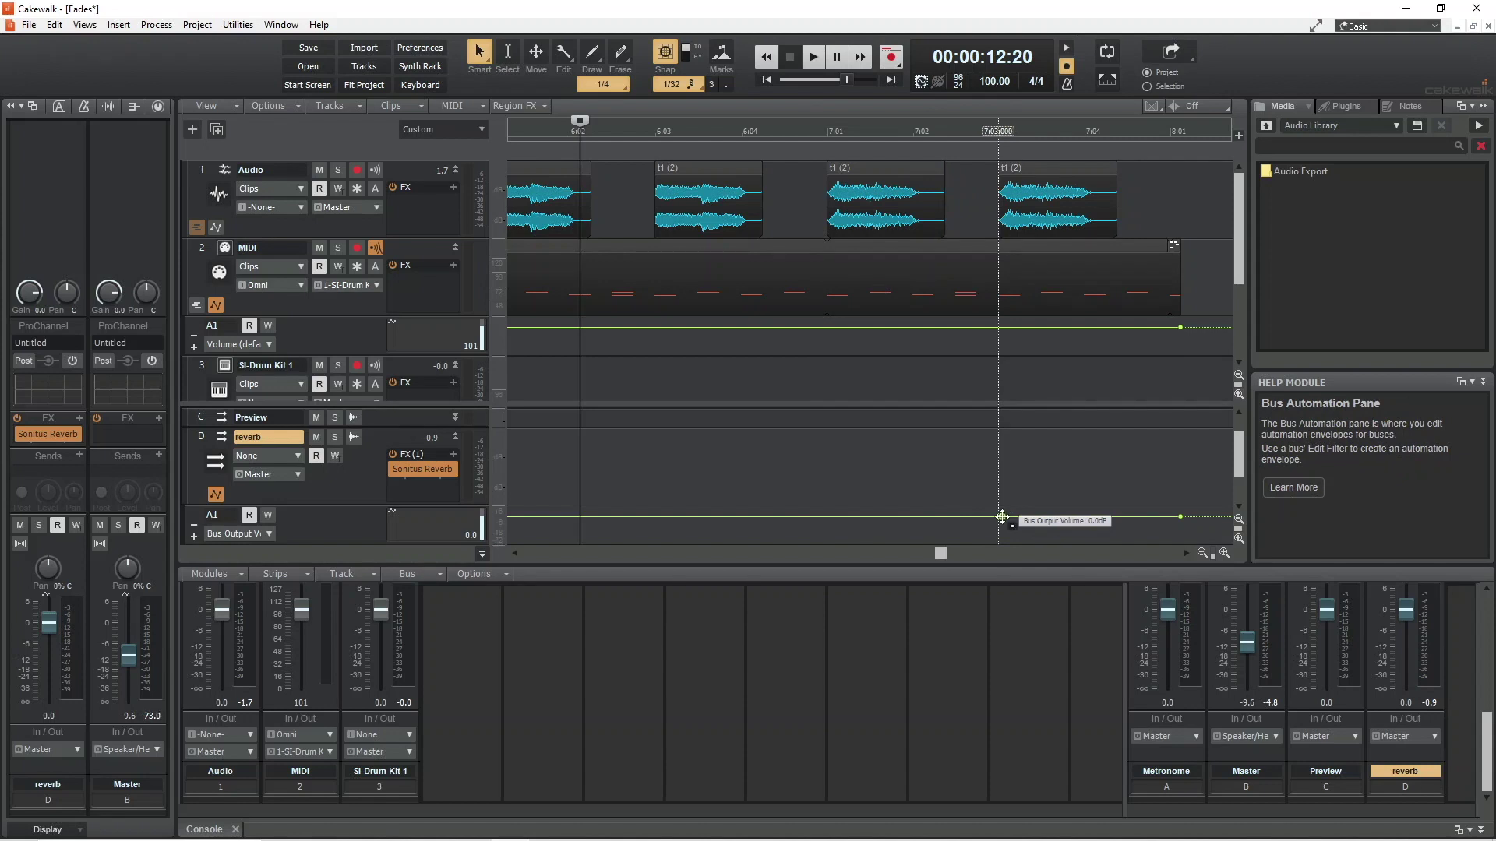
{"action": "left_click_drag", "start_coordinate": [1182, 515], "coordinate": [1180, 541]}
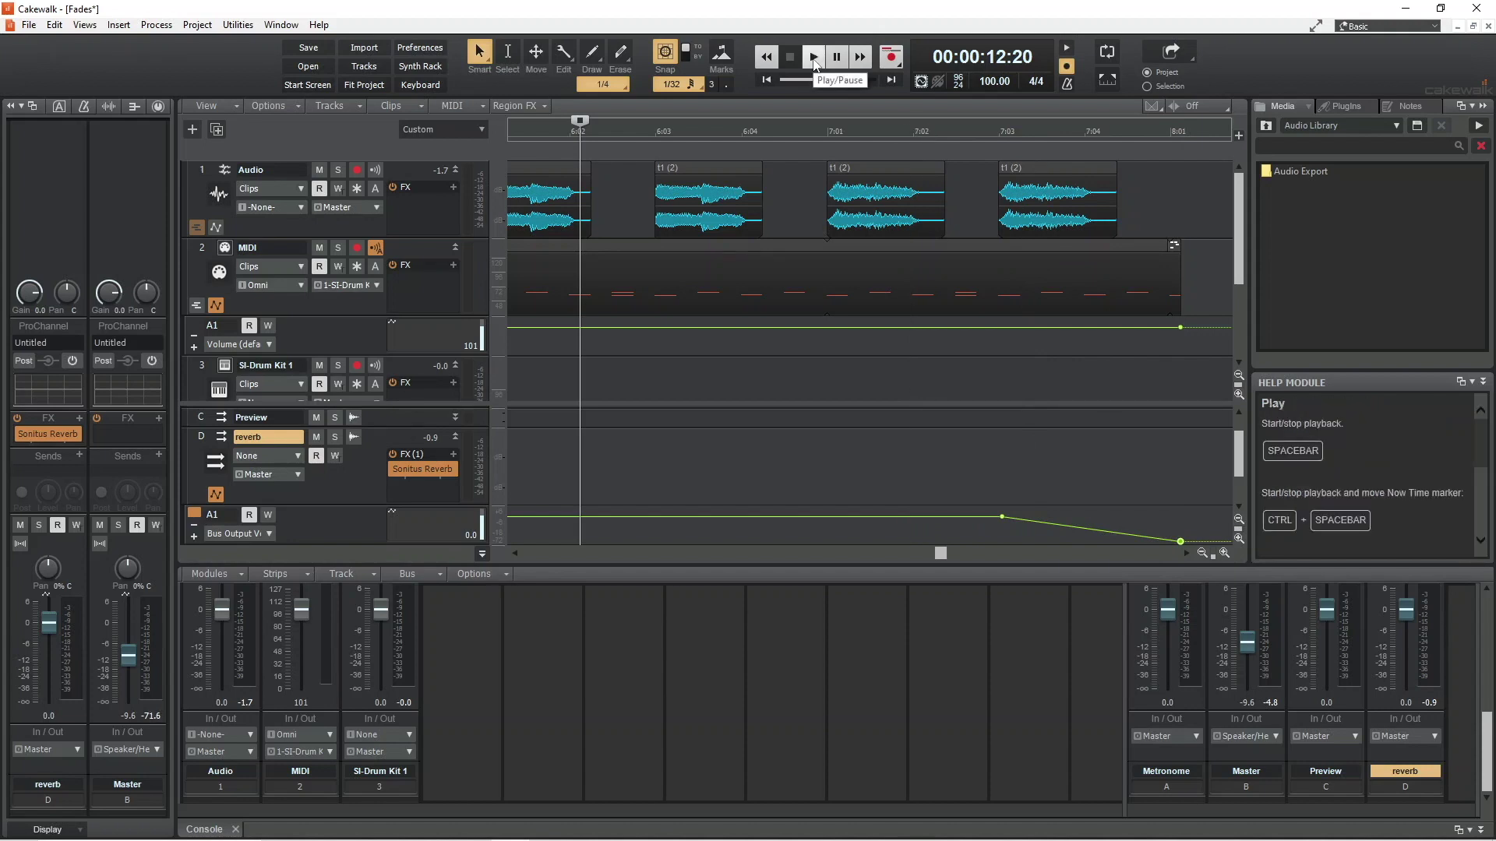
{"action": "left_click", "coordinate": [814, 57]}
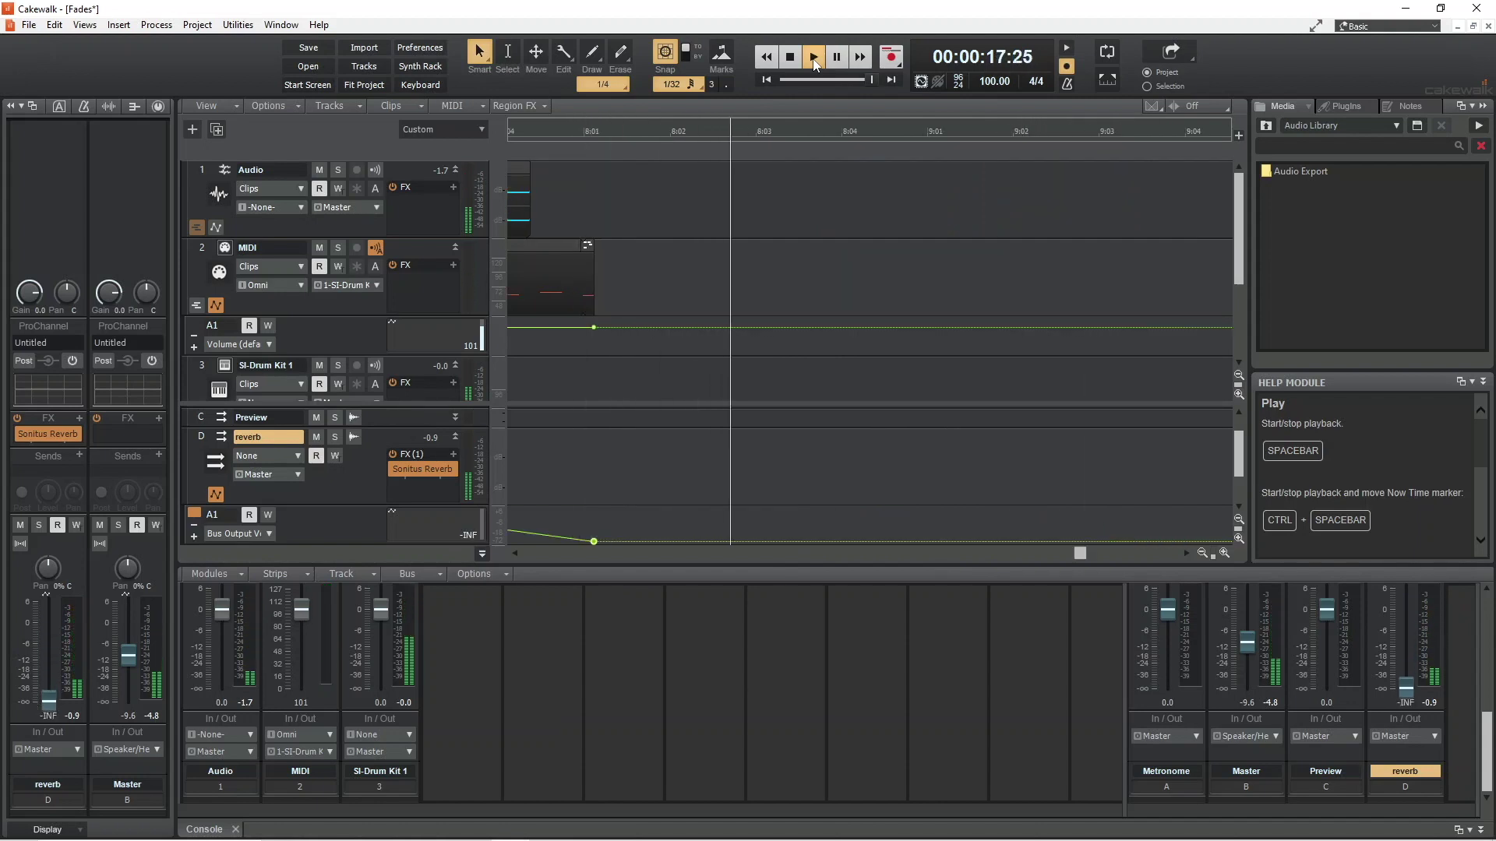
{"action": "left_click", "coordinate": [793, 58]}
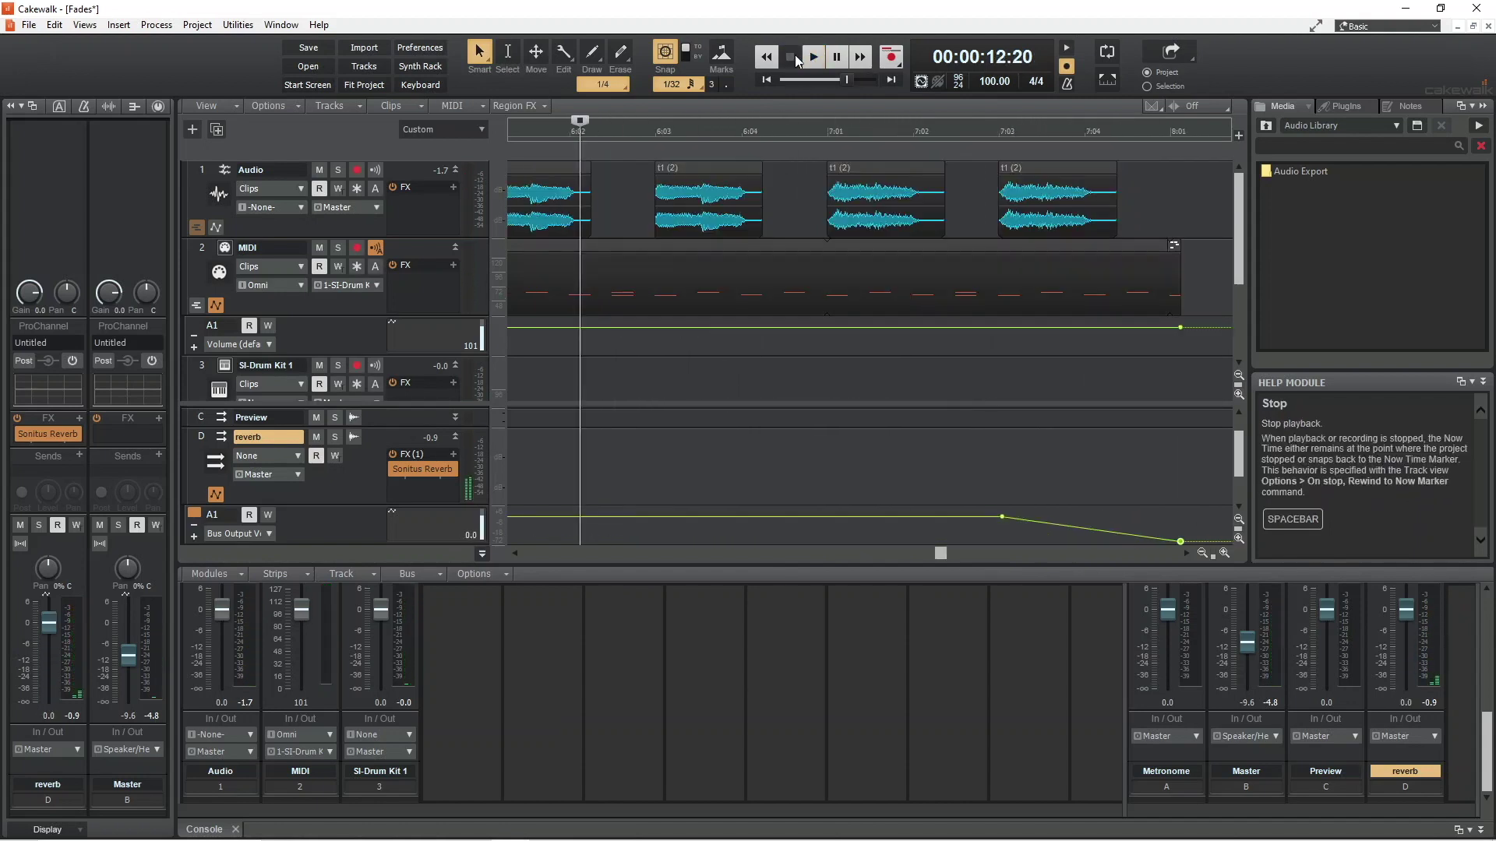
{"action": "key", "text": "ctrl+z"}
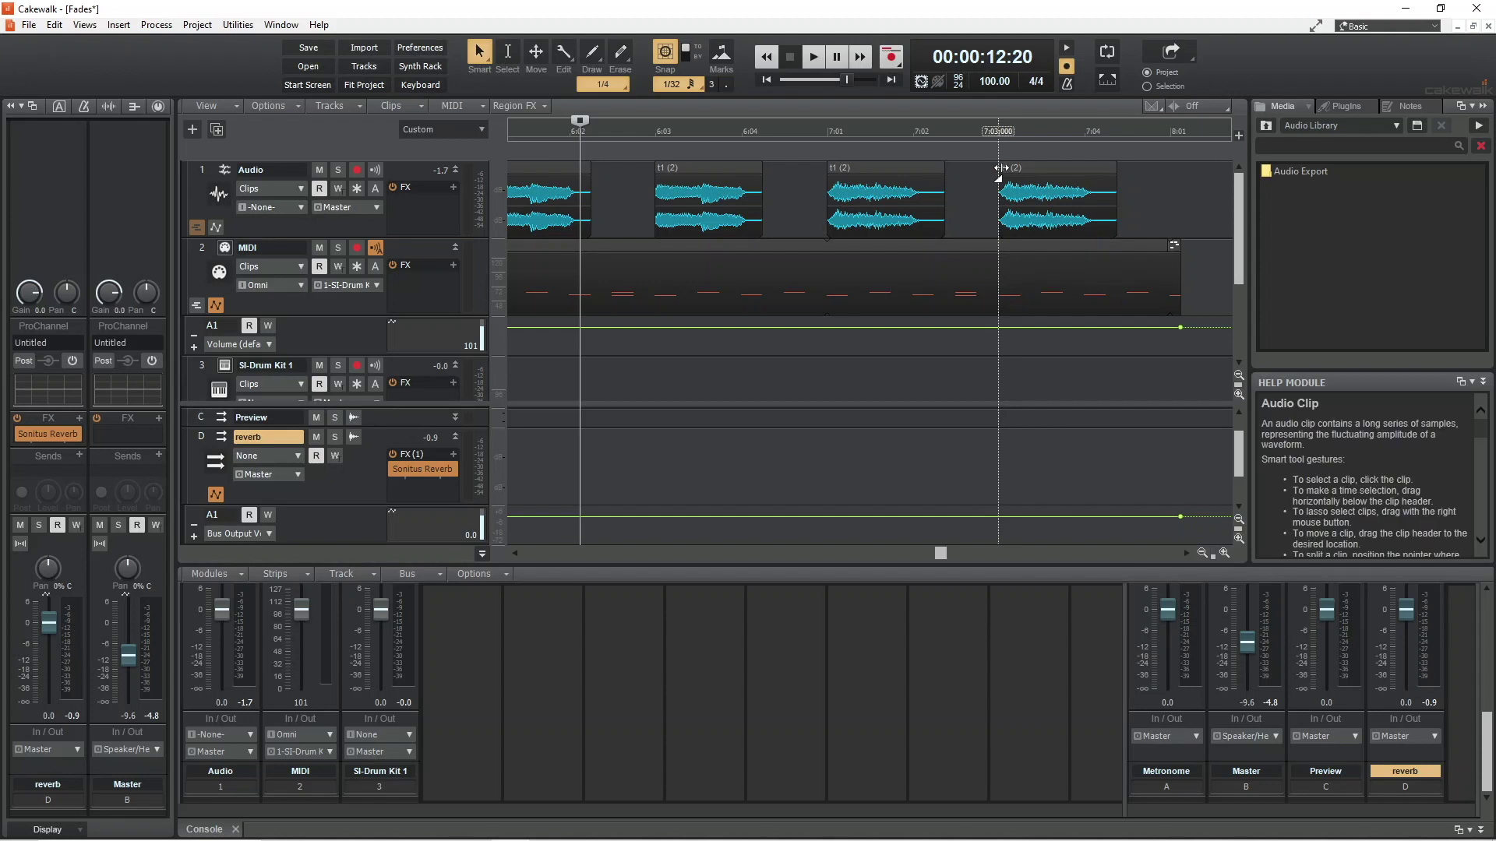
Step: Try a fade-in on the fourth audio clip, audition it from about 7:02, then undo it
{"action": "key", "text": "Up"}
{"action": "left_click_drag", "start_coordinate": [1009, 171], "coordinate": [1035, 174]}
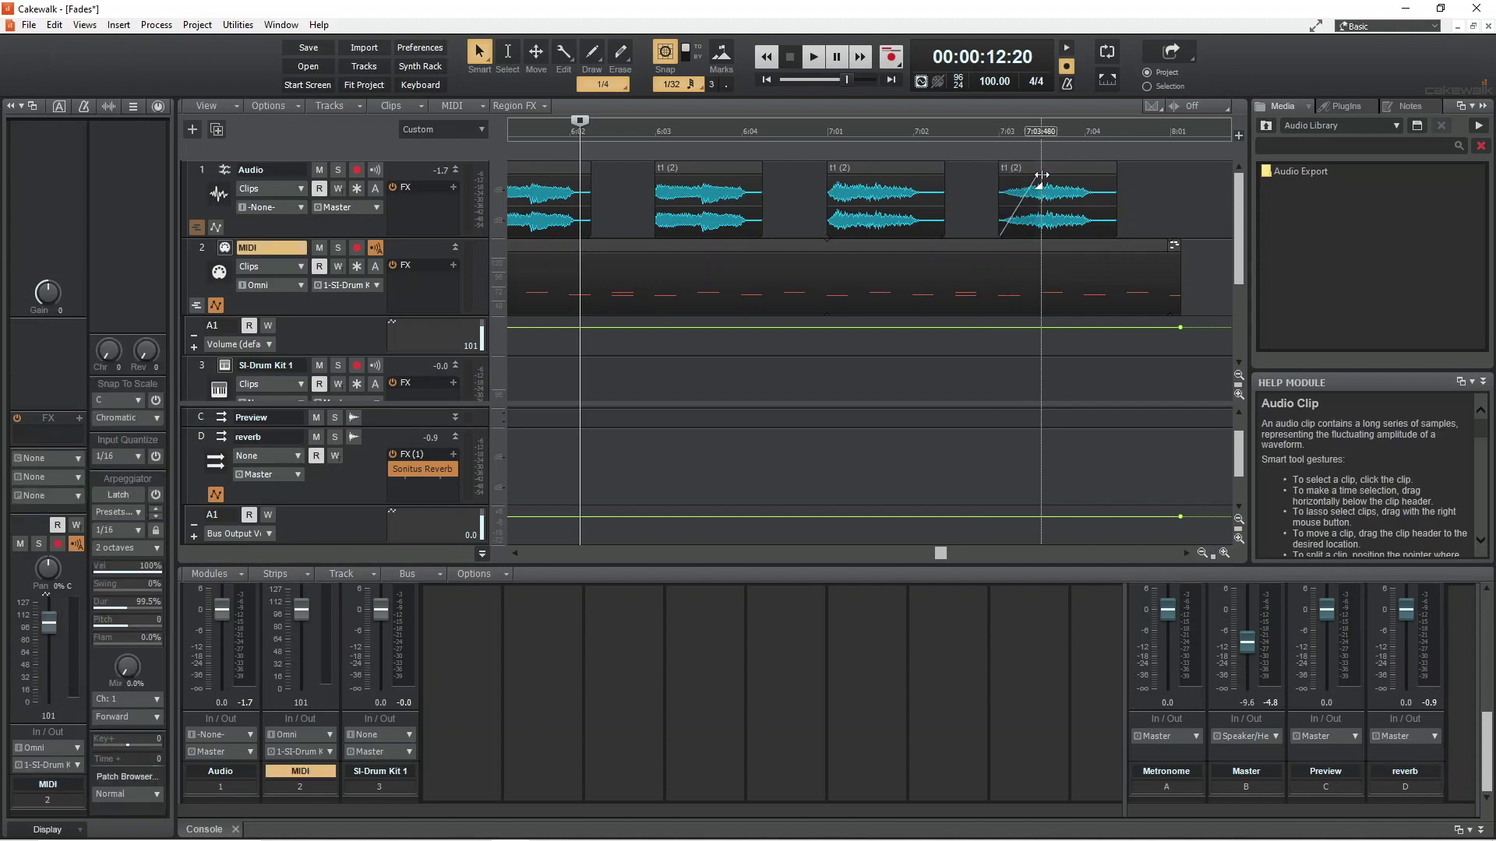
{"action": "left_click", "coordinate": [983, 133]}
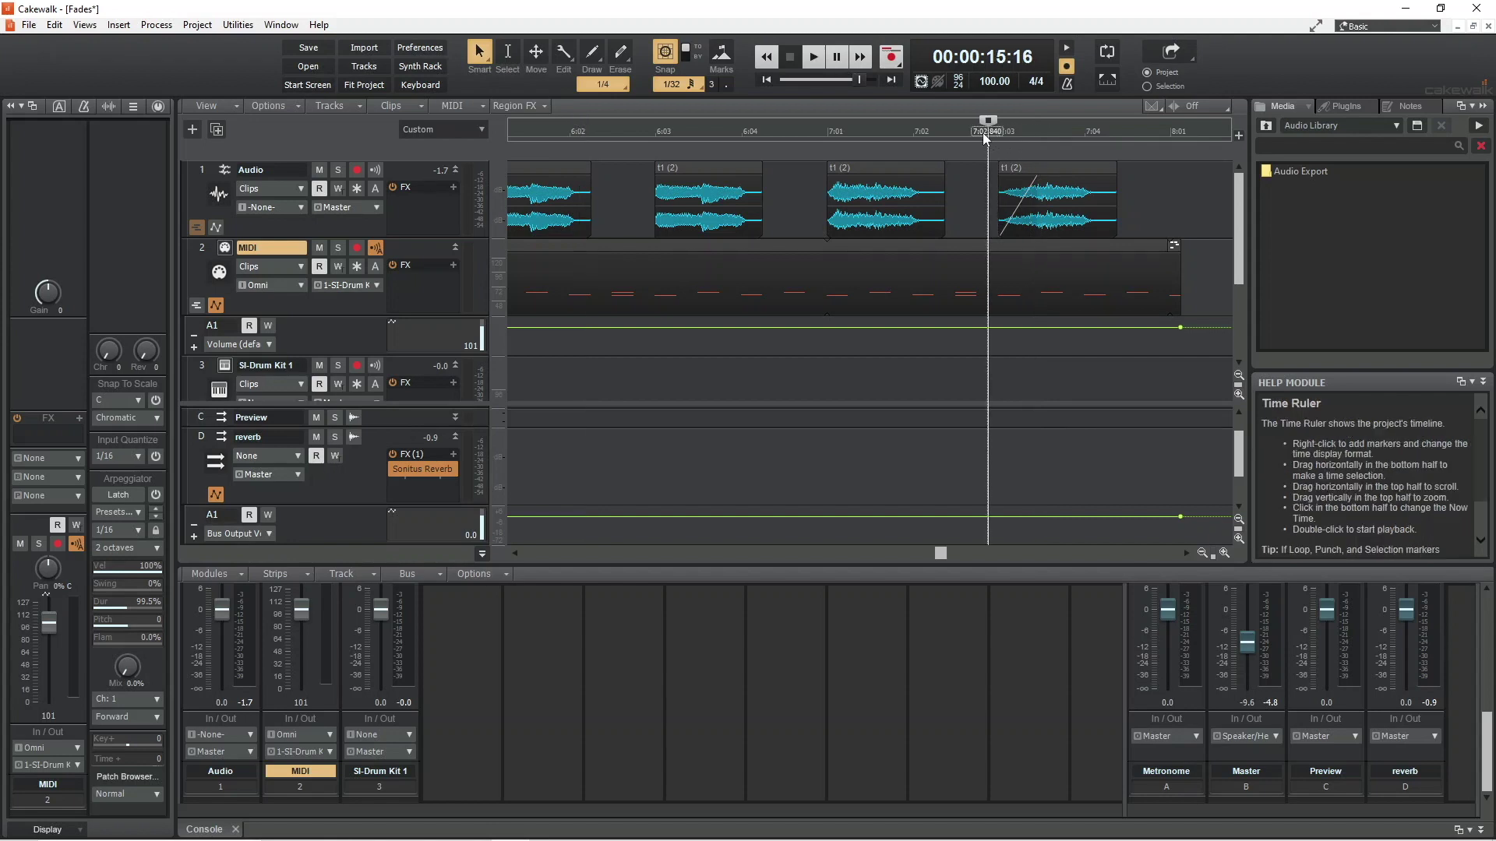
{"action": "left_click", "coordinate": [815, 59]}
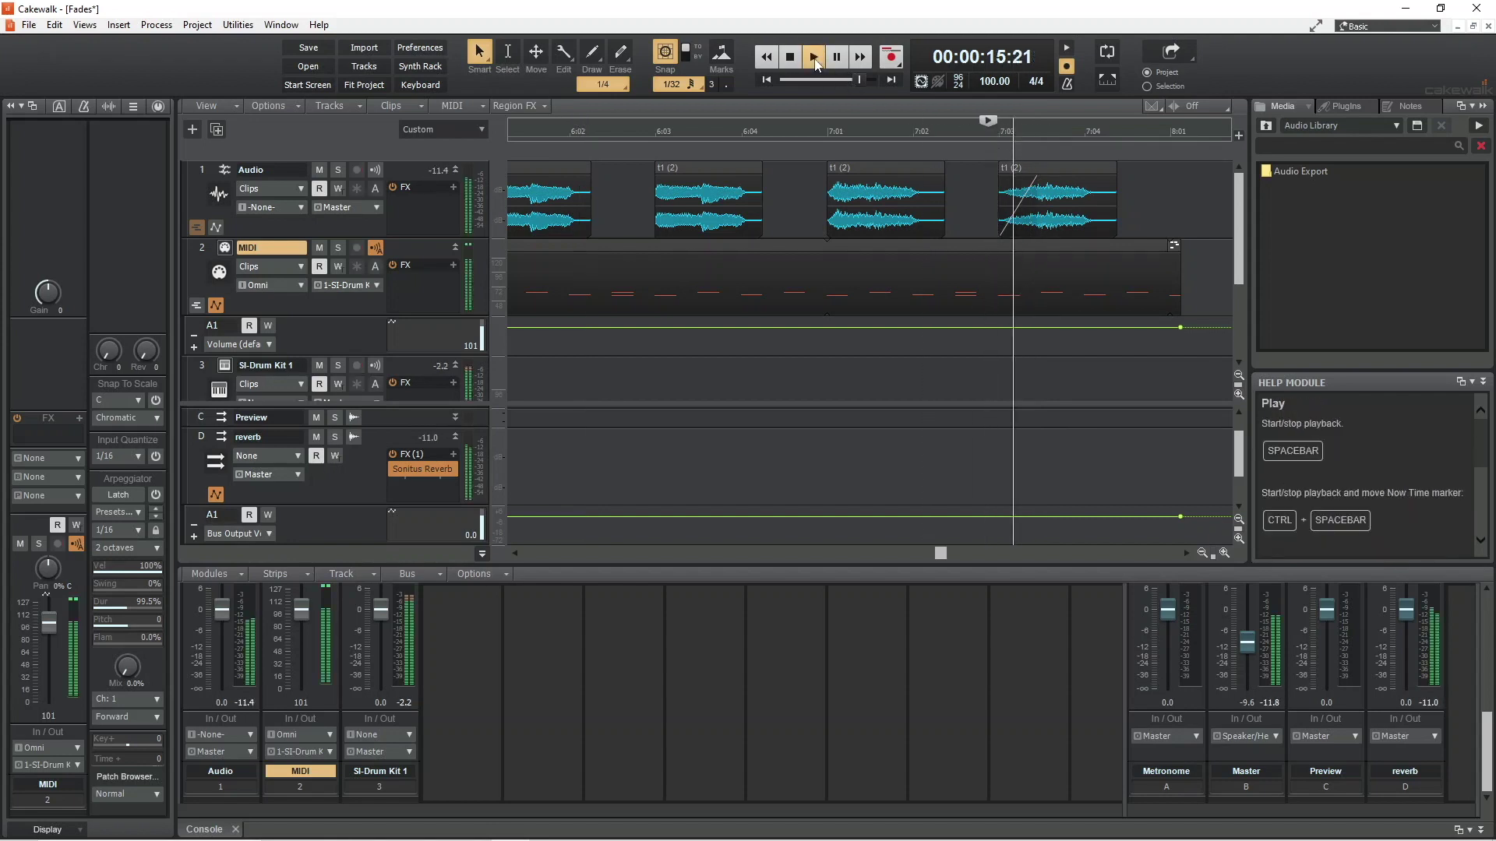
{"action": "left_click", "coordinate": [790, 59]}
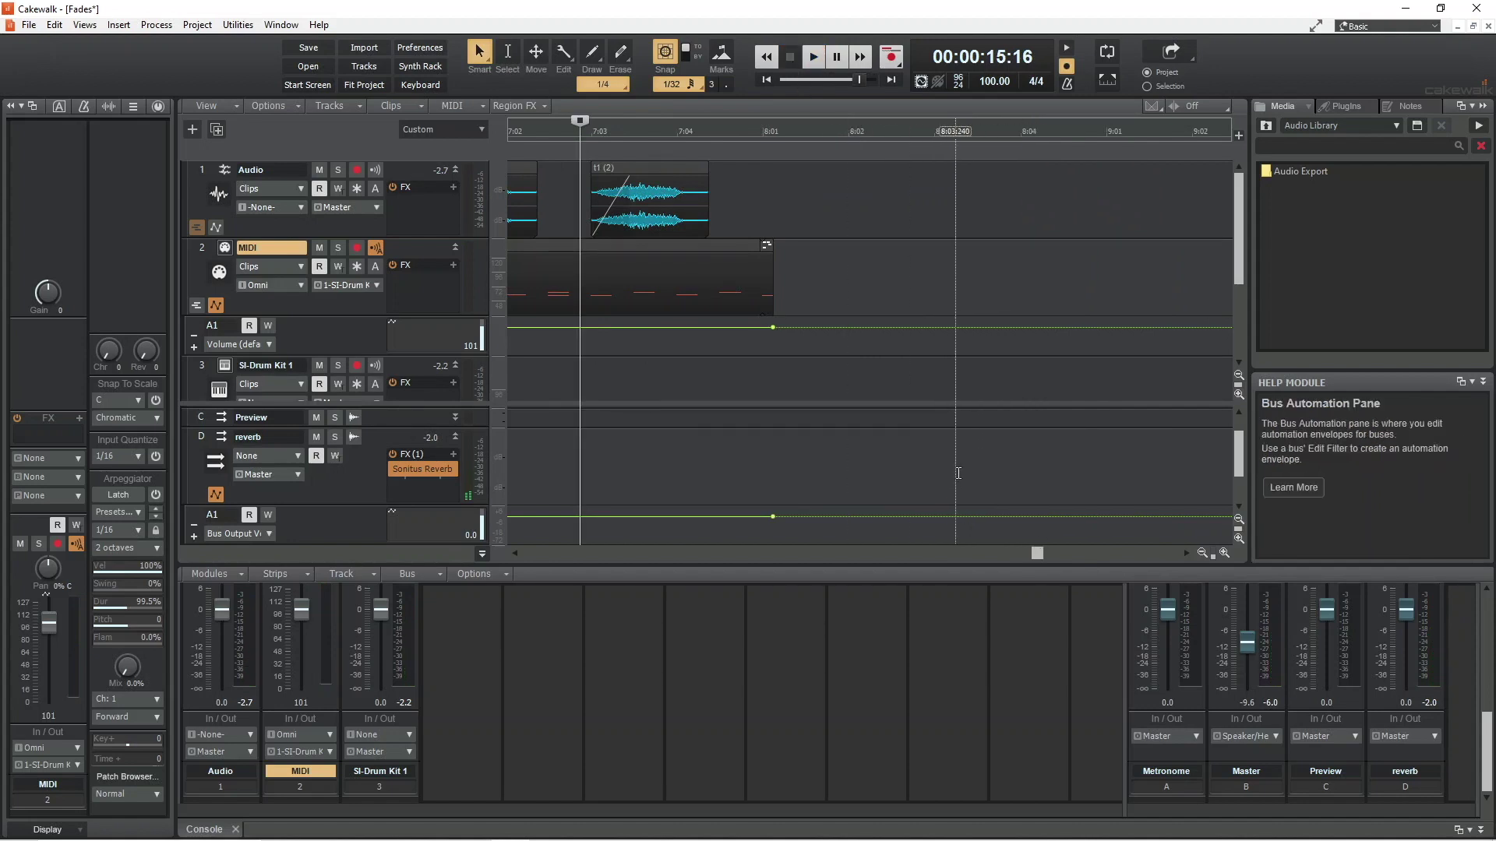
{"action": "key", "text": "ctrl+z"}
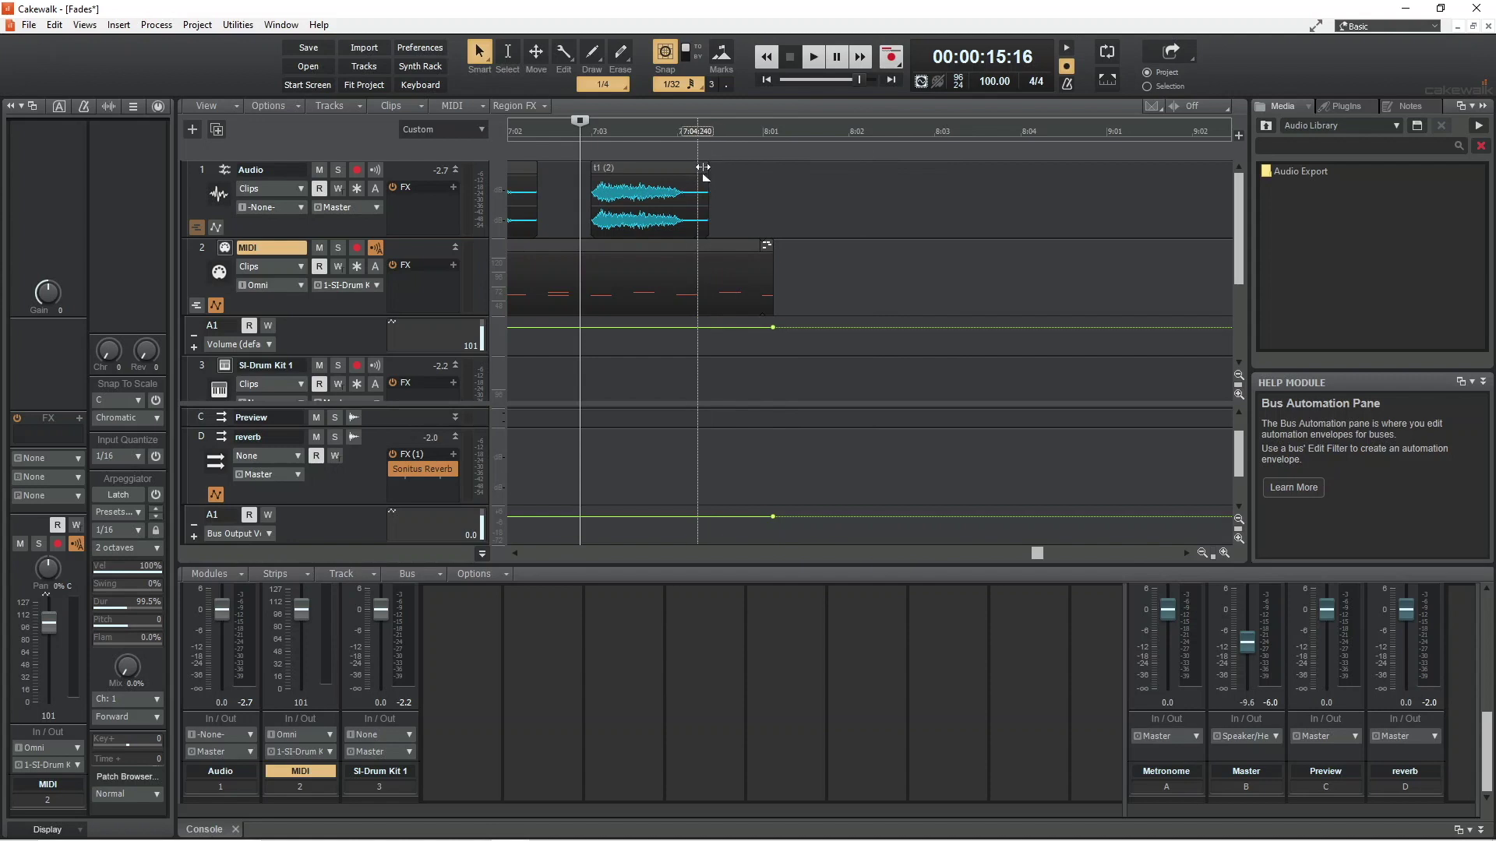
Step: Give the clip a fade-out over its end and audition it
{"action": "left_click_drag", "start_coordinate": [702, 167], "coordinate": [641, 179]}
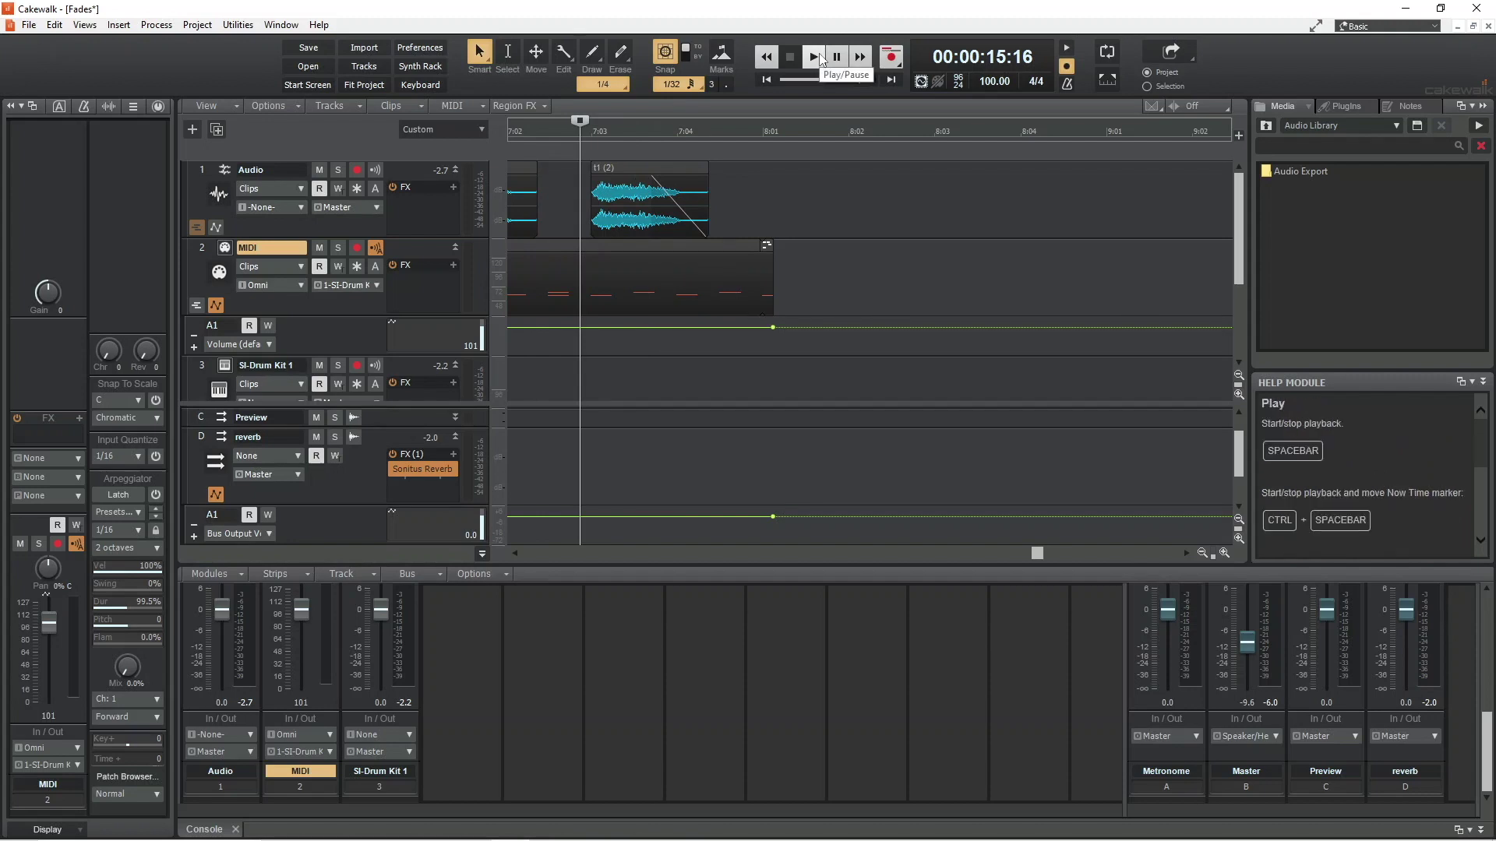
{"action": "left_click", "coordinate": [820, 55]}
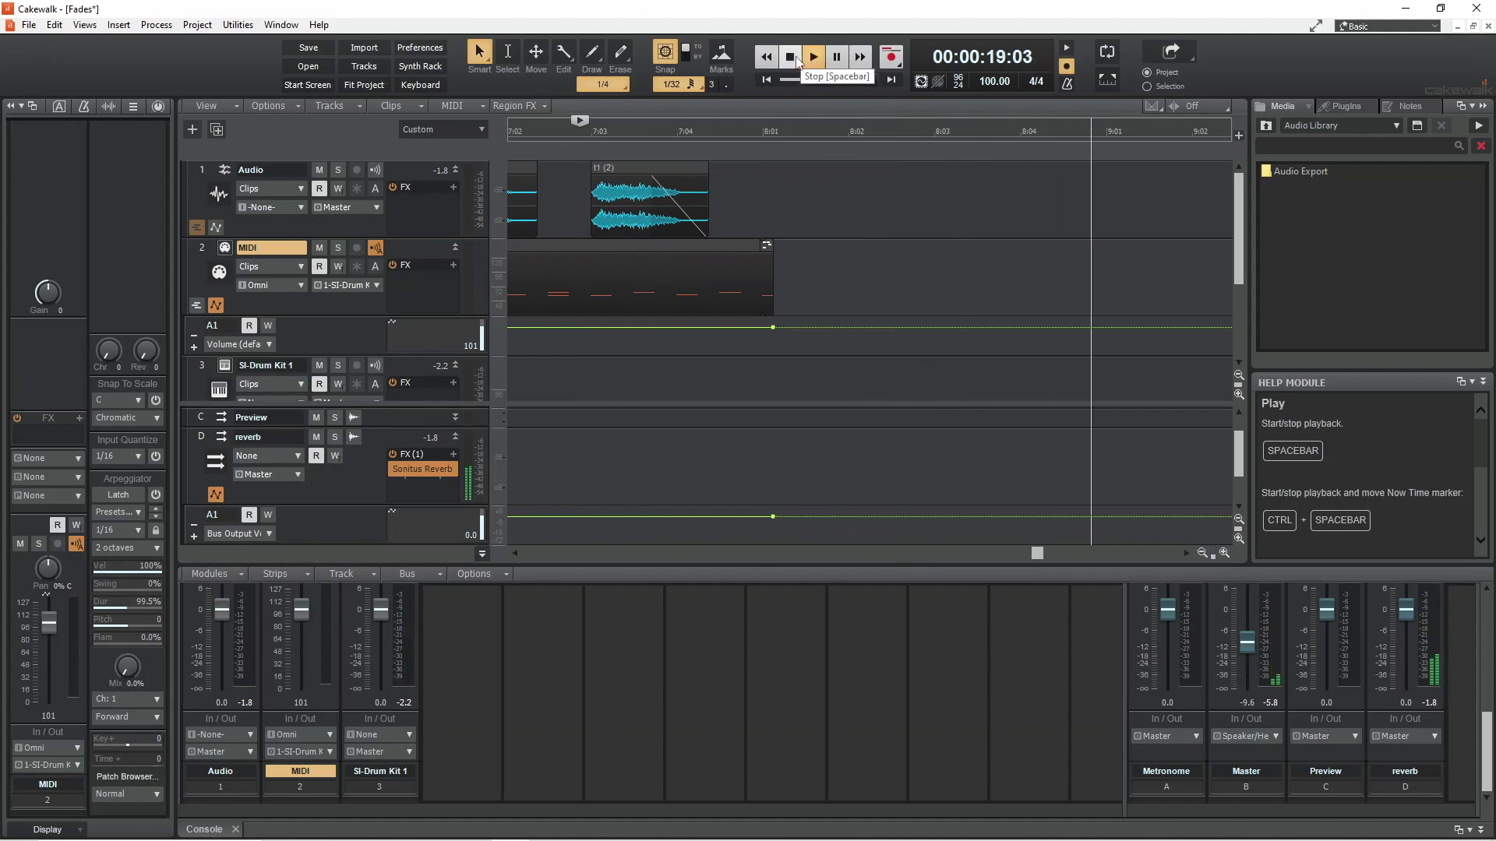
{"action": "left_click", "coordinate": [795, 57]}
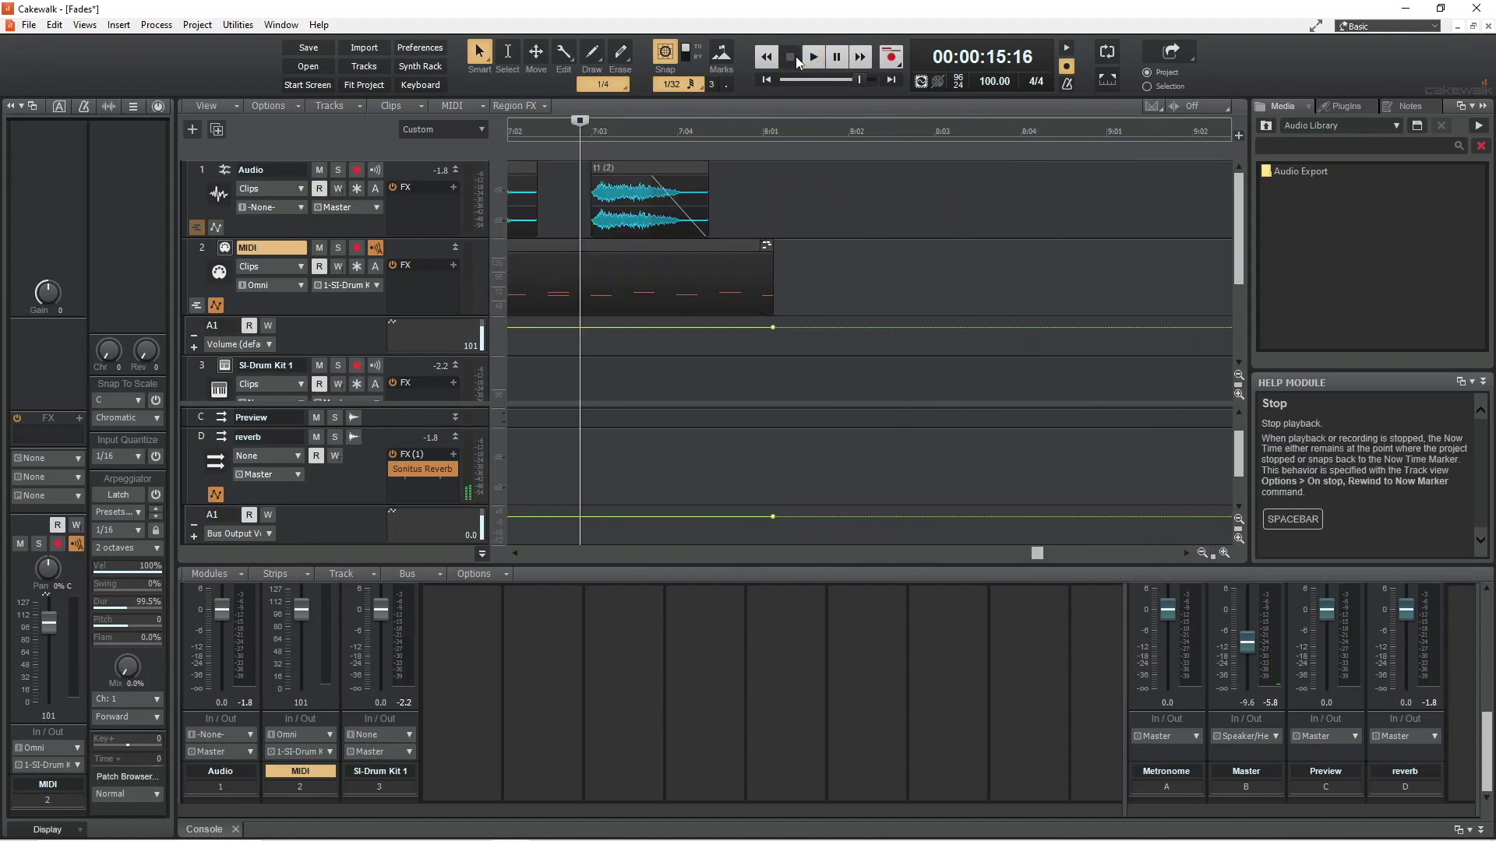